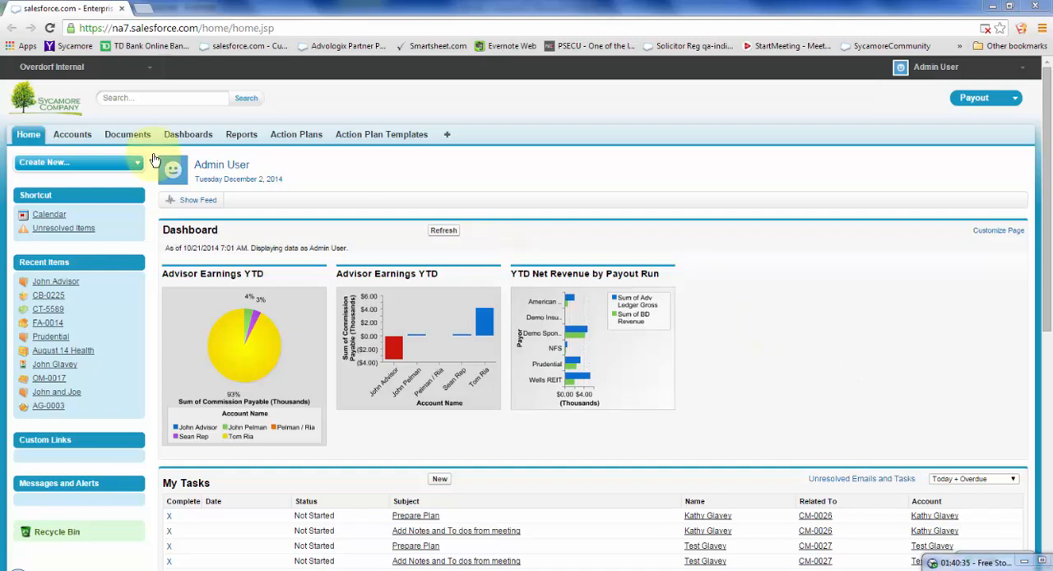
- Filter the My Tasks list on the home page to show only tasks due Today
left_click(28, 134)
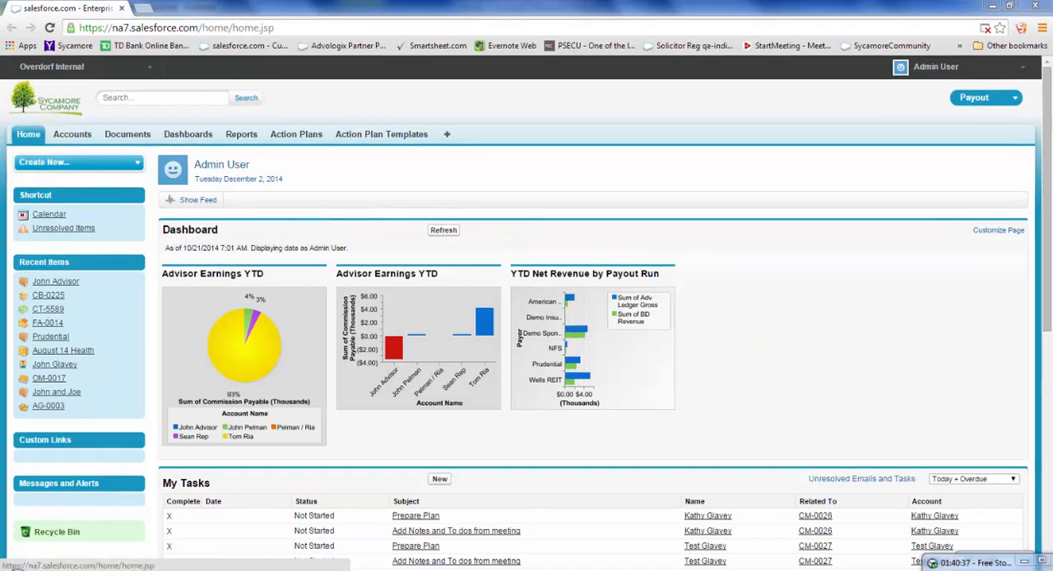
scroll(527, 313, "down", 3)
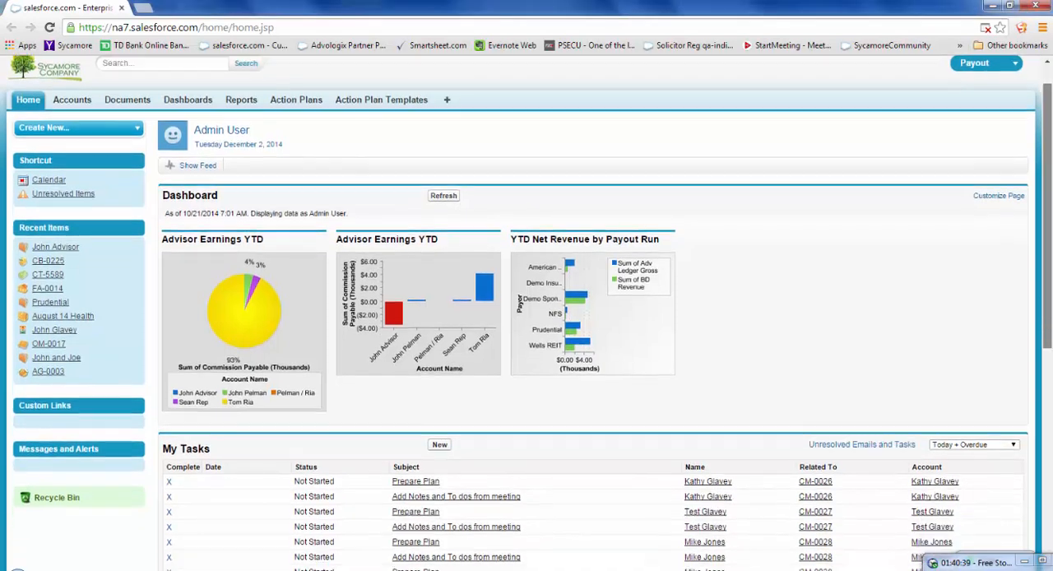
scroll(527, 313, "down", 3)
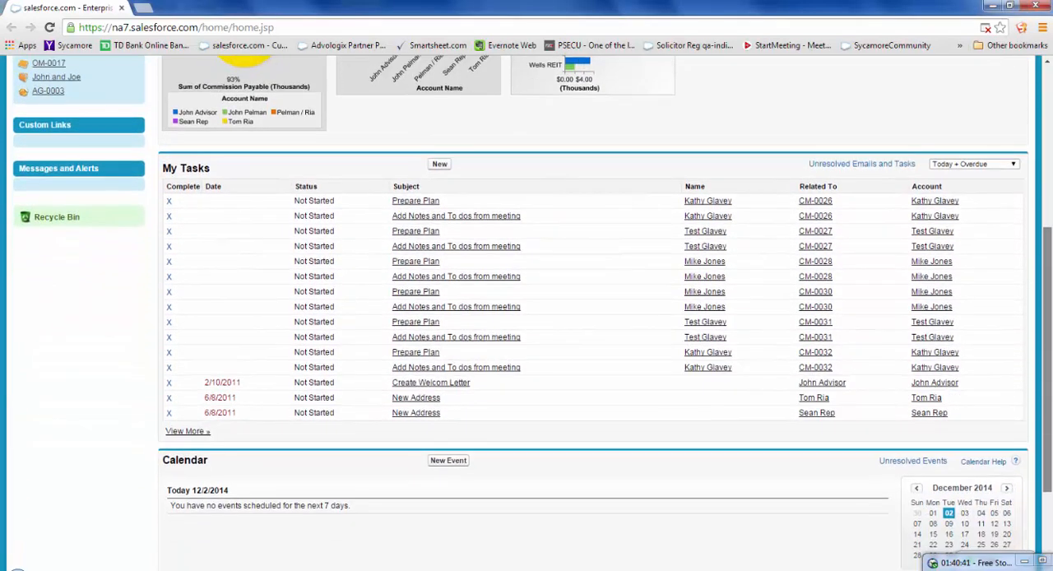
scroll(527, 313, "down", 1)
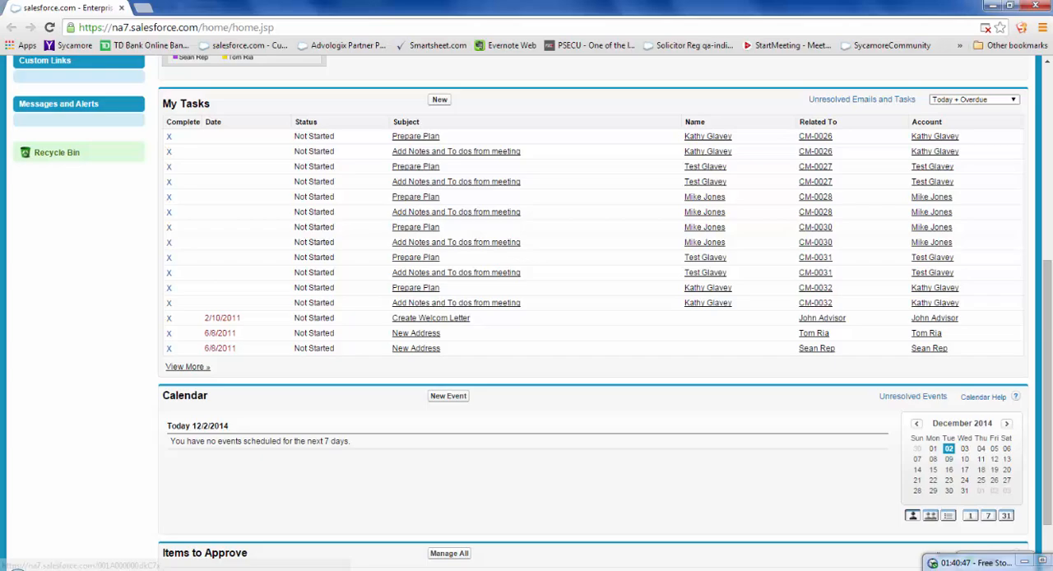
left_click(976, 100)
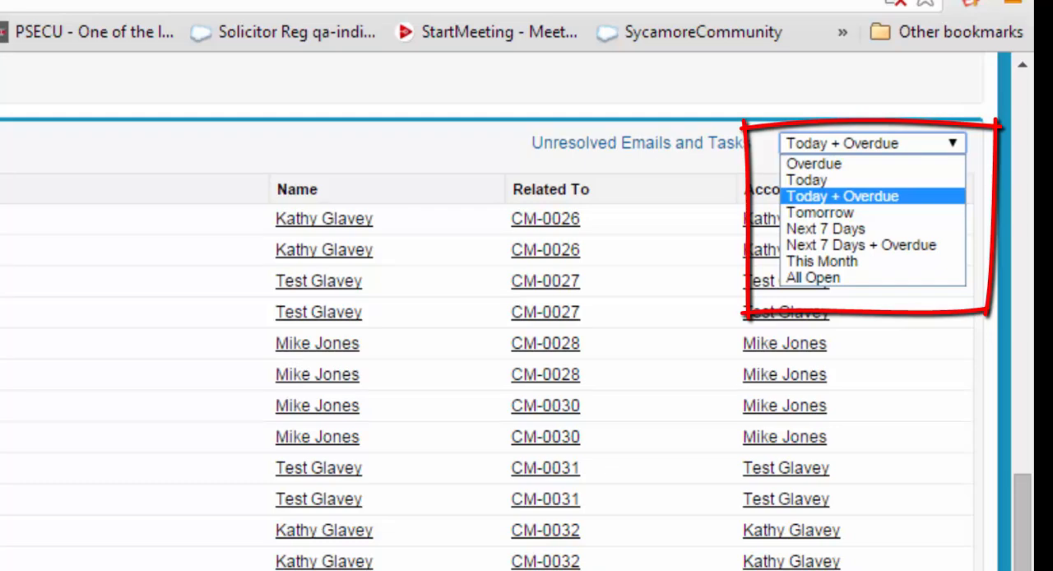
left_click(855, 180)
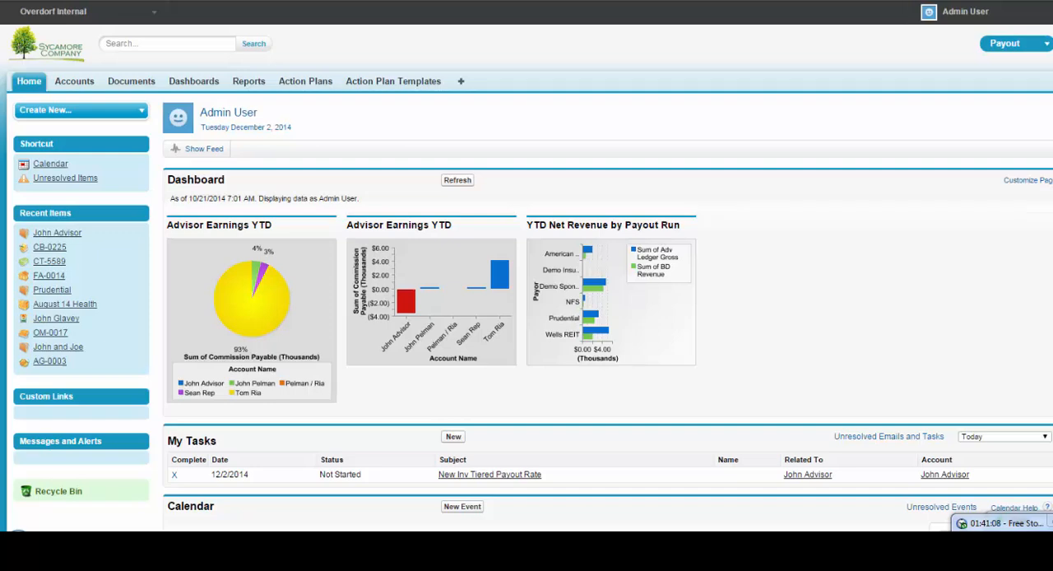
- Set the My Tasks list filter back to Today + Overdue
scroll(526, 288, "down", 3)
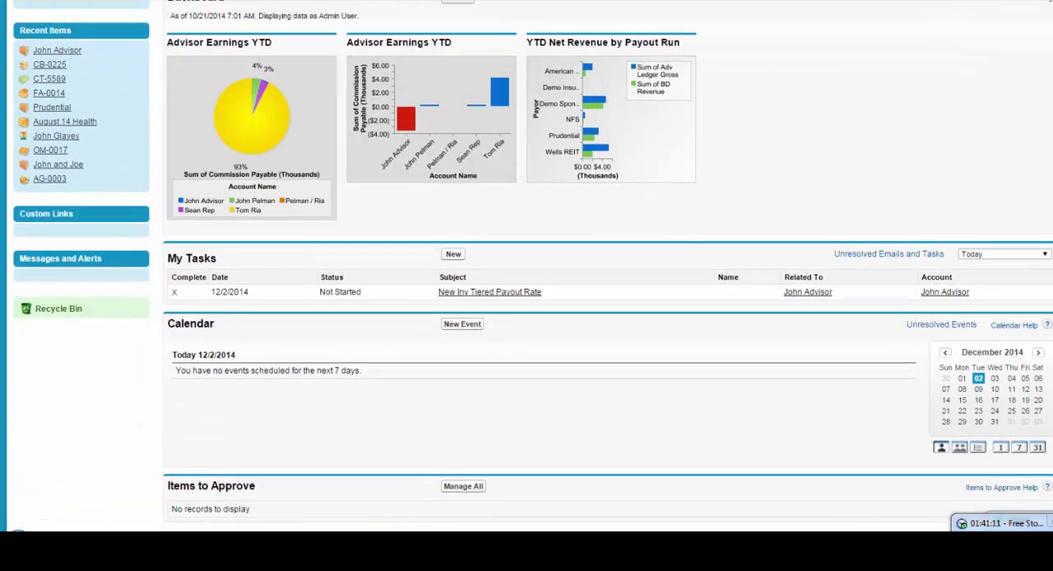
left_click(1004, 254)
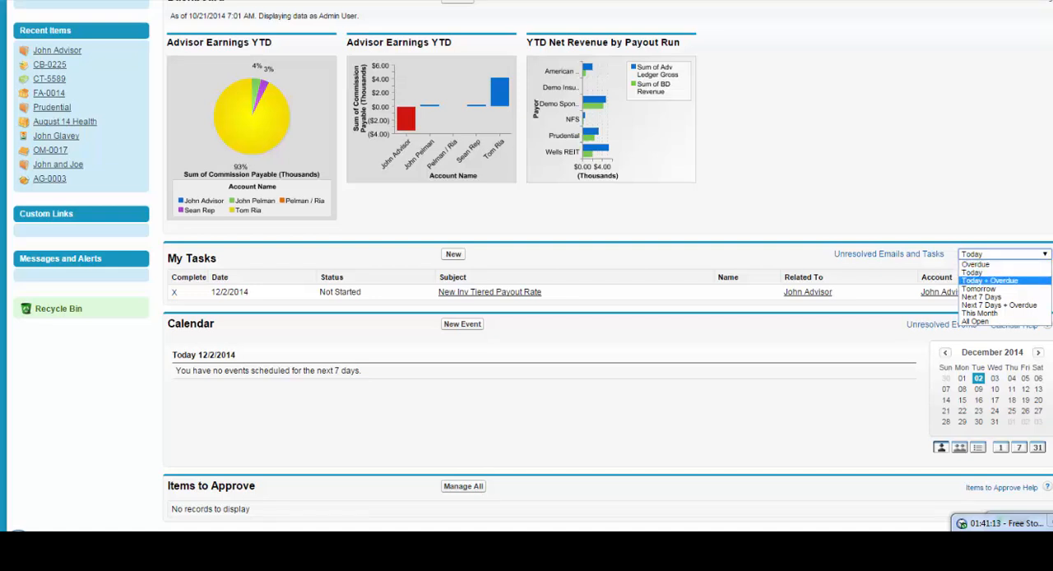
left_click(990, 280)
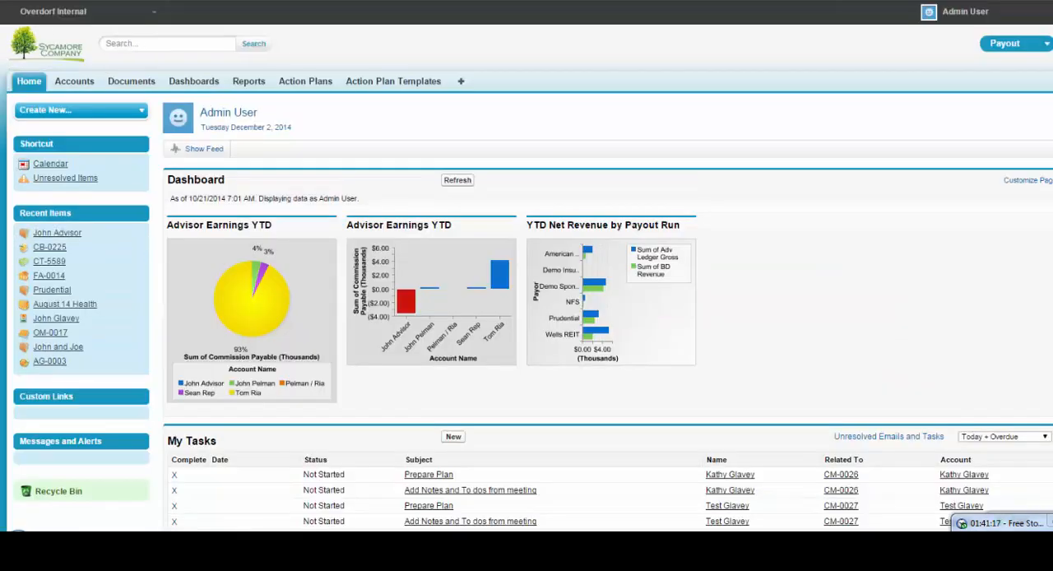
- Mark the last New Address task in the My Tasks list, dated 6/8/2011, as completed and save it
scroll(527, 280, "down", 4)
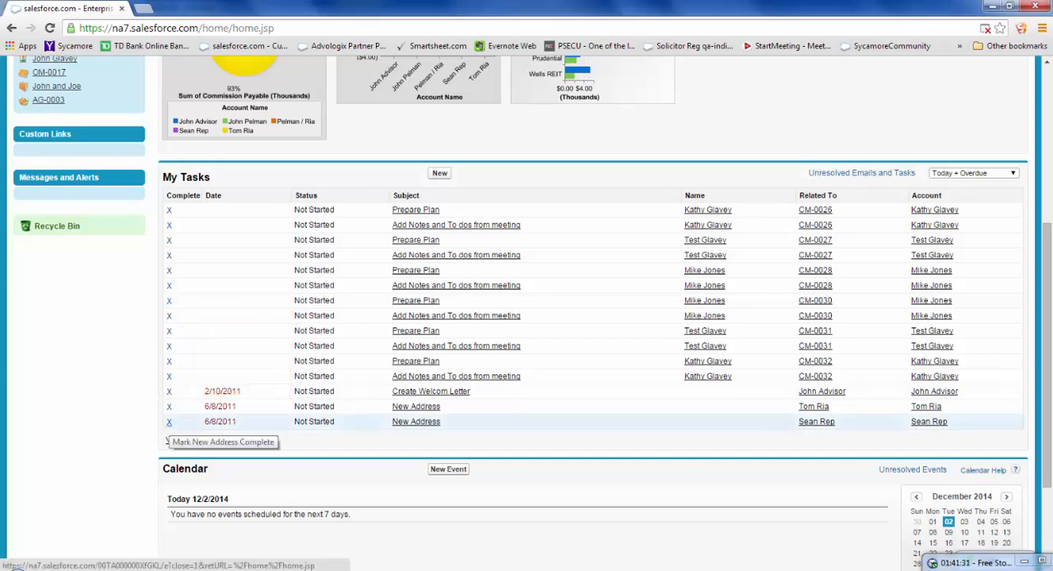
left_click(168, 422)
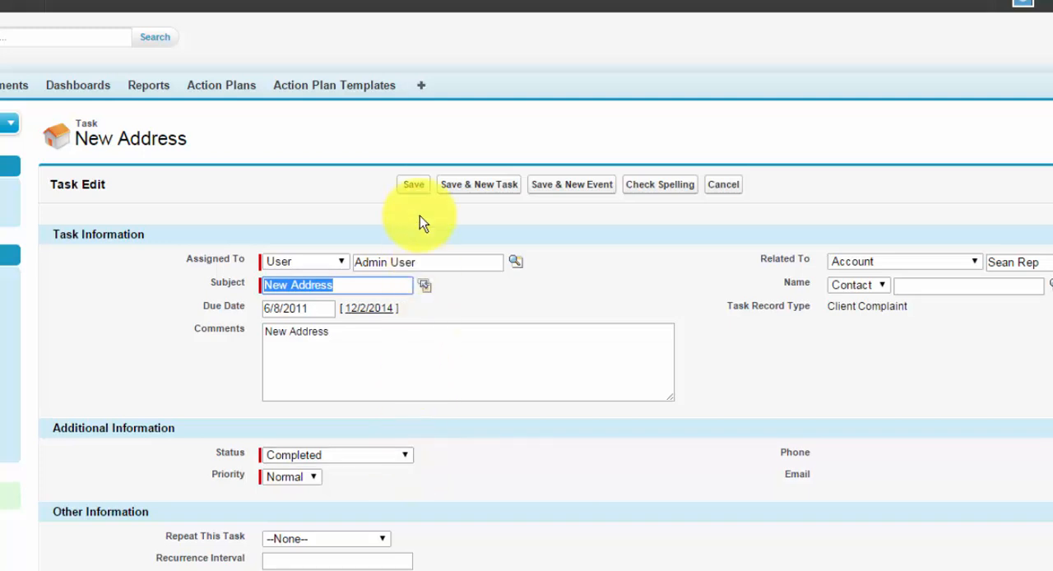
left_click(416, 186)
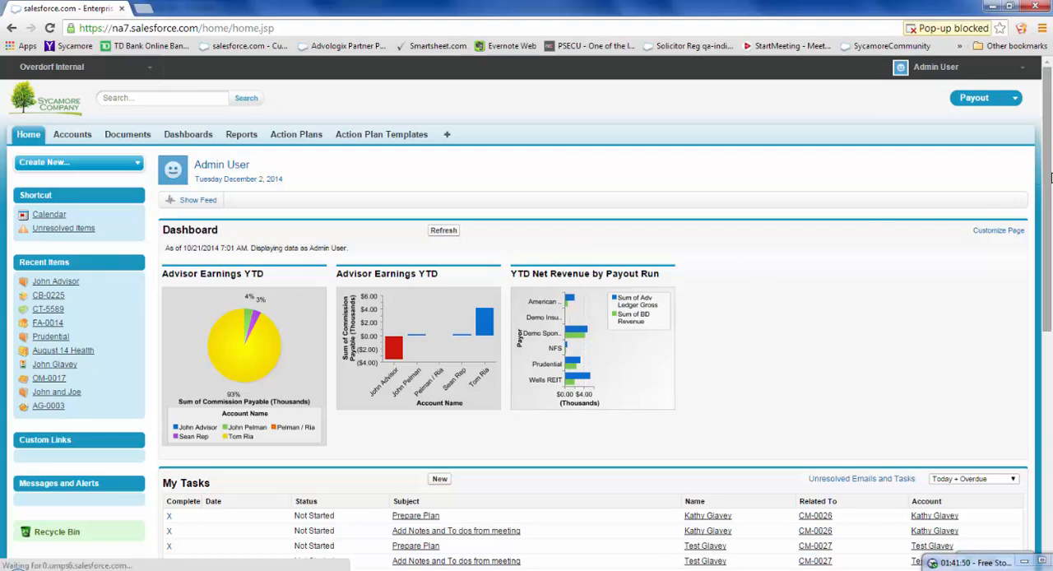
- Start a new task from My Tasks and replace the default assignee with the second recently viewed user in the user lookup
left_click_drag(1049, 177, 1051, 320)
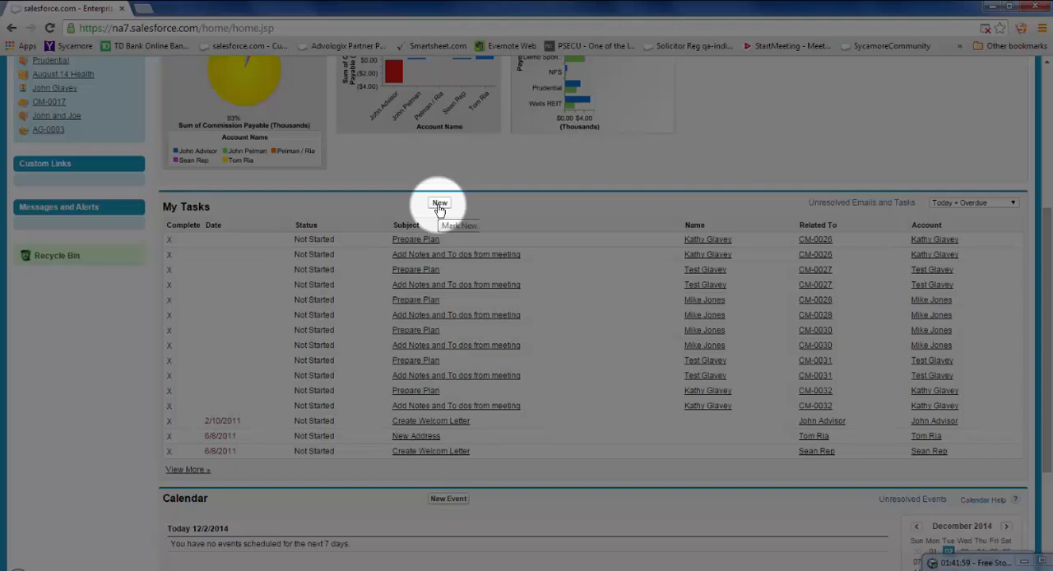
left_click(441, 204)
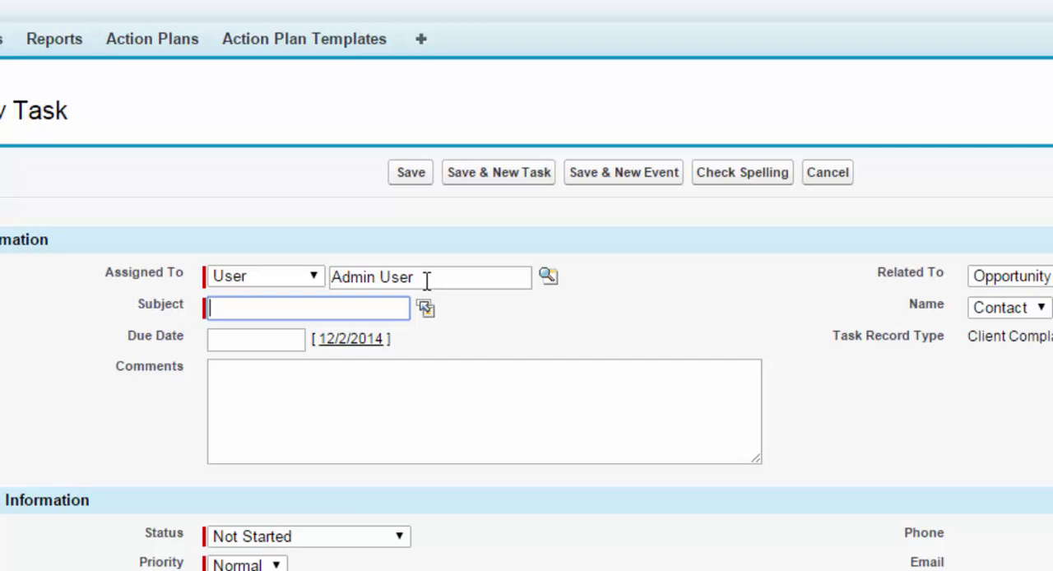
left_click_drag(426, 279, 454, 304)
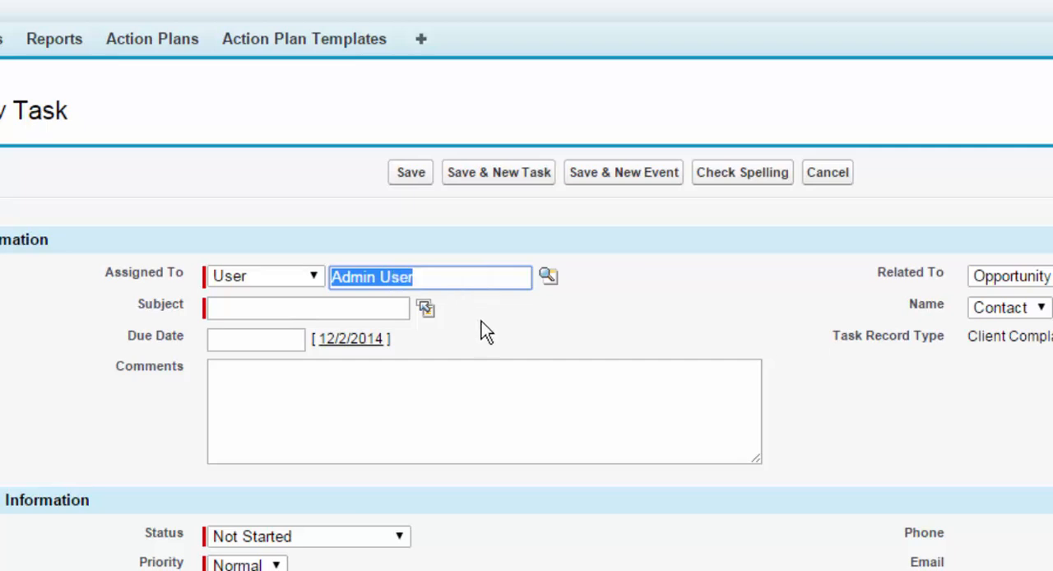
key("BackSpace")
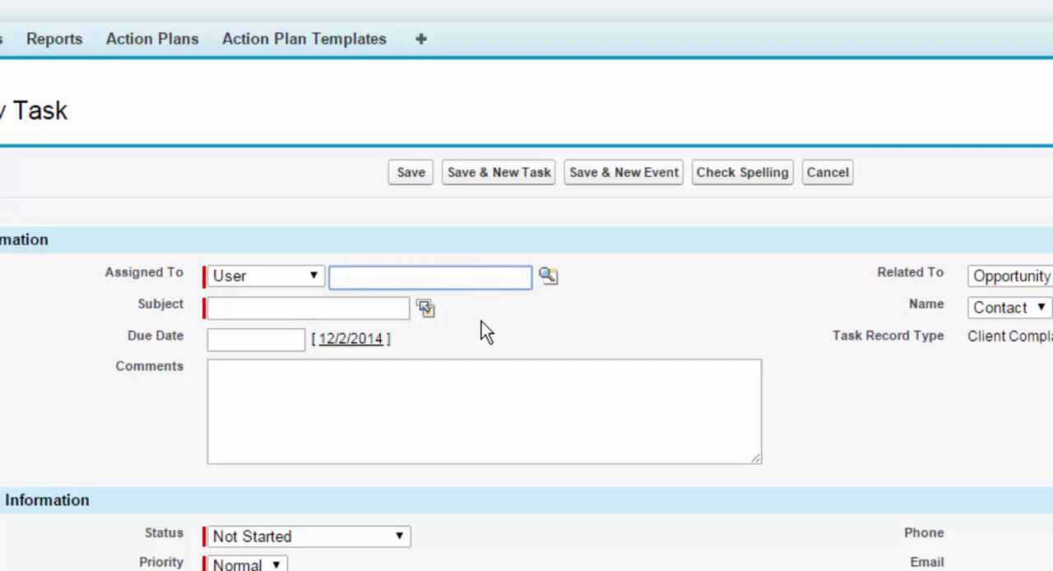
left_click(547, 278)
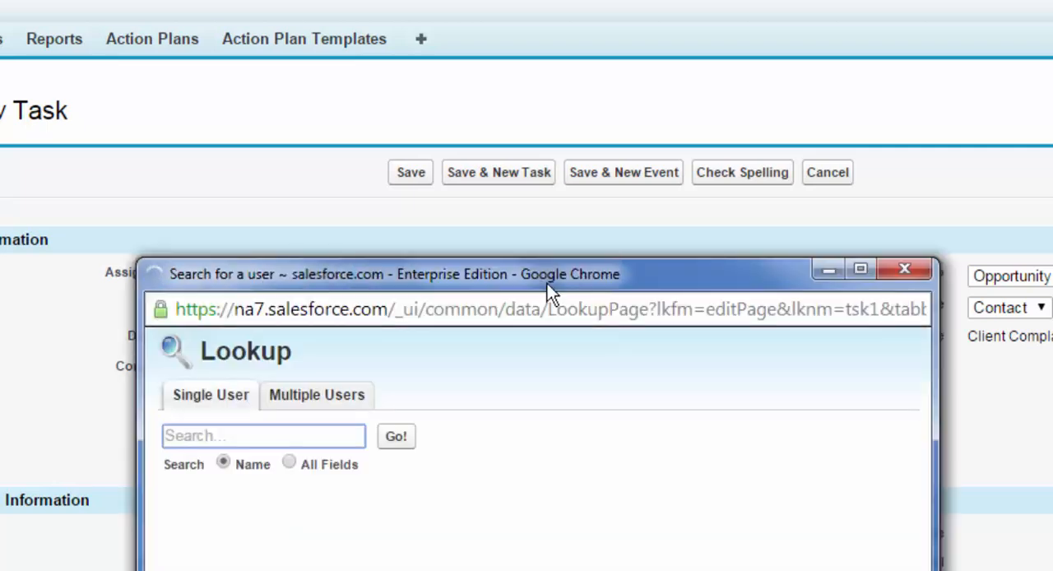
left_click_drag(548, 281, 670, 52)
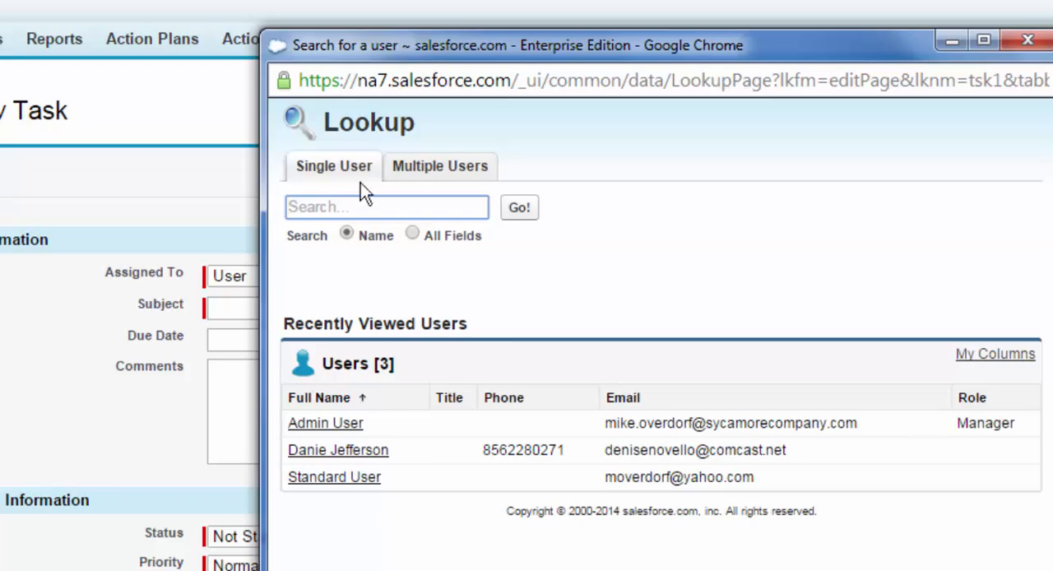
left_click(333, 452)
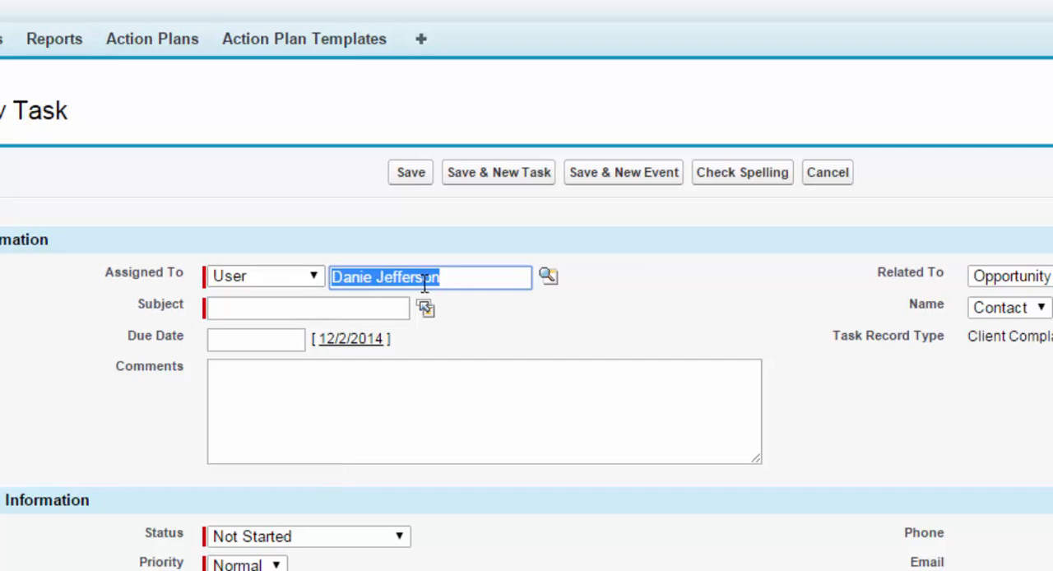
- Switch the new task's assignee type to Partner User and back to User
left_click(316, 275)
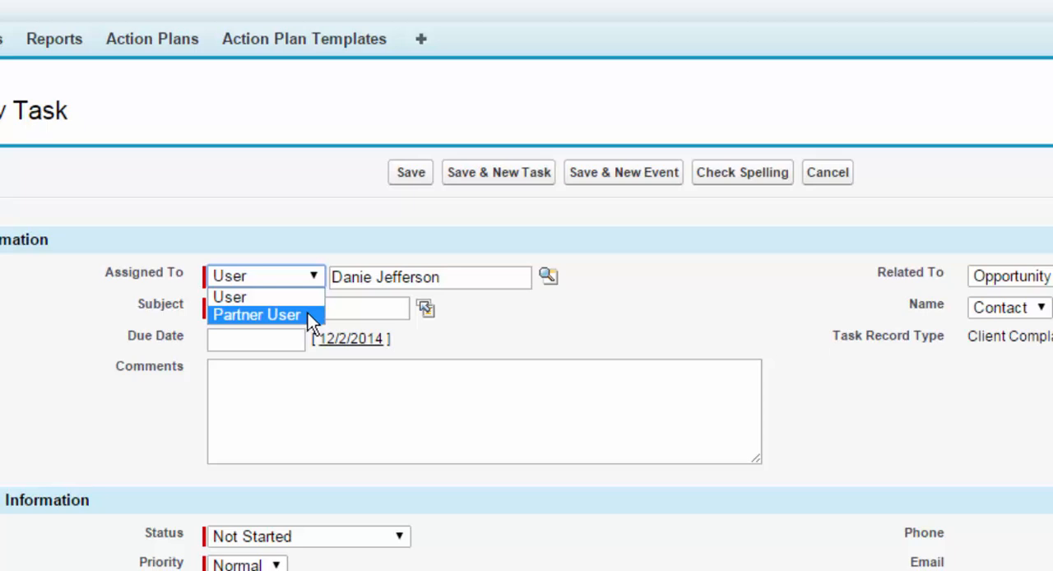
left_click(308, 313)
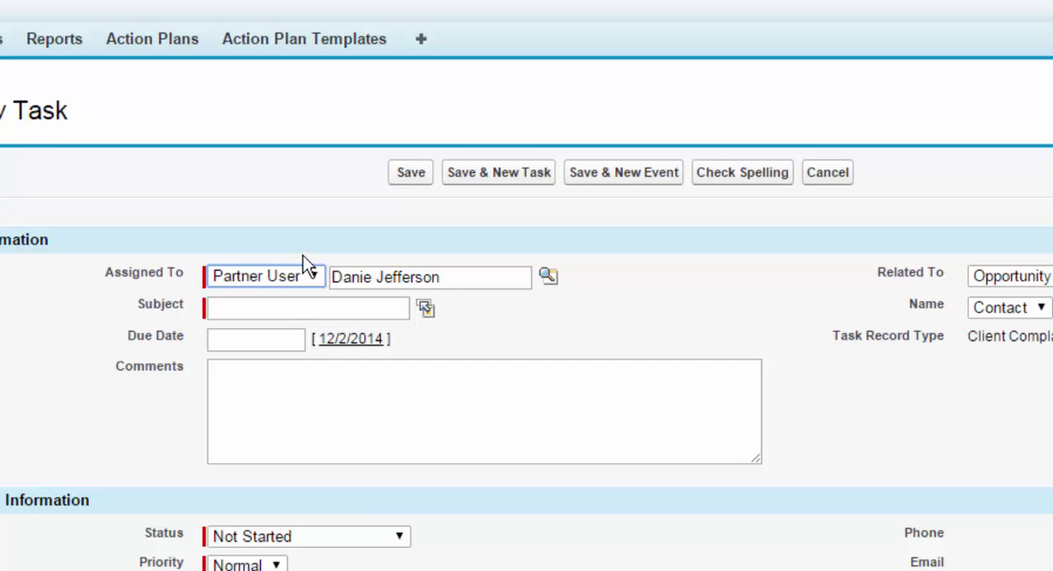
left_click(318, 276)
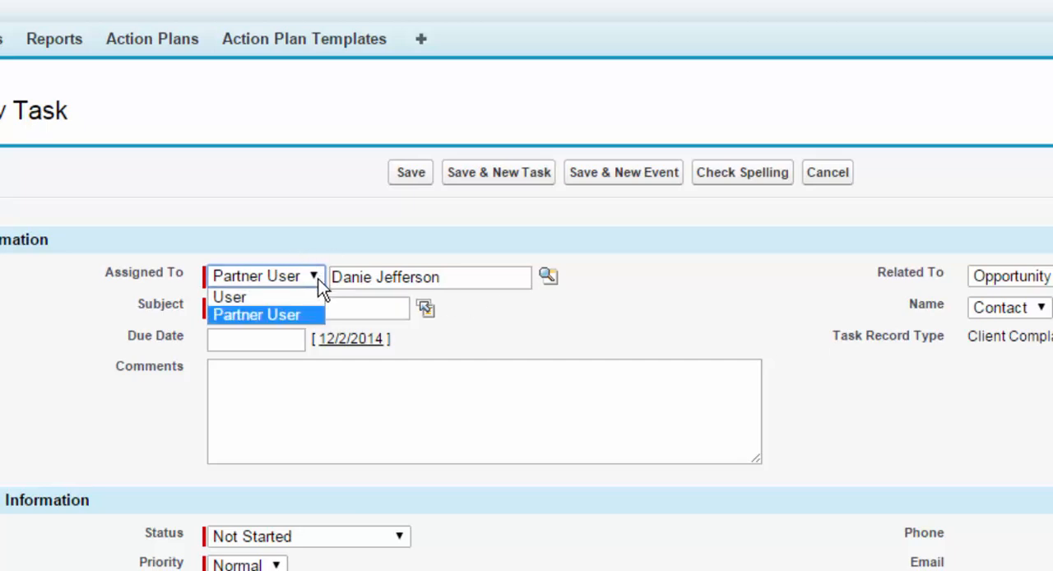
left_click(314, 294)
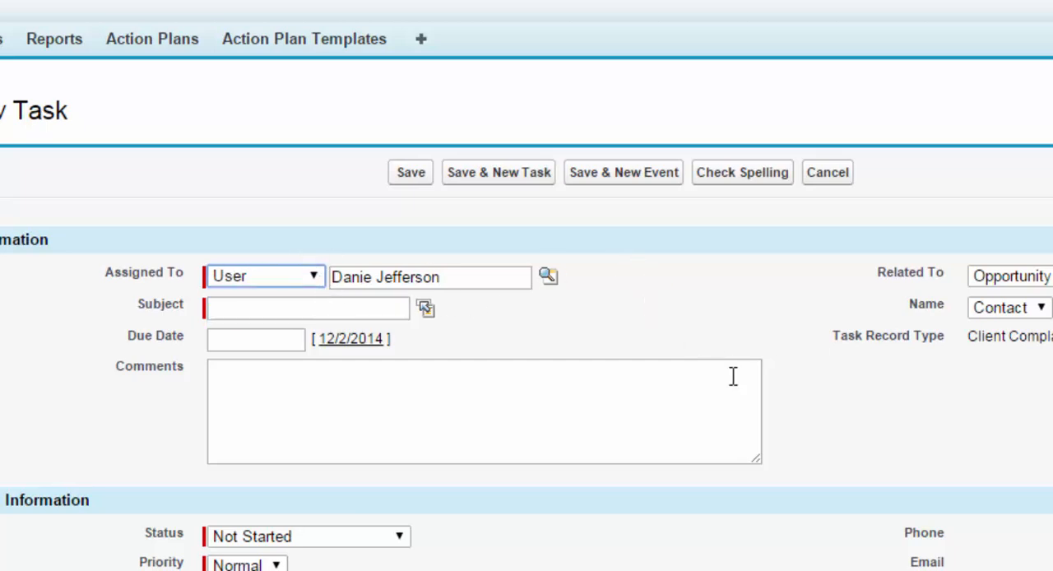
- Set the task's subject to the predefined Send Letter option and its due date to 12/15/2014
scroll(527, 329, "down", 2)
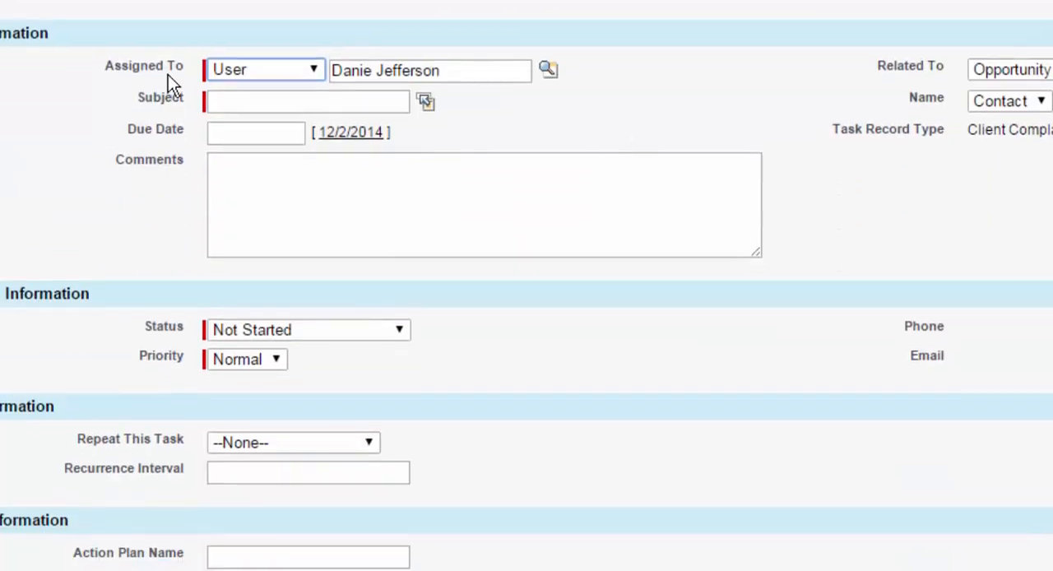
left_click(231, 106)
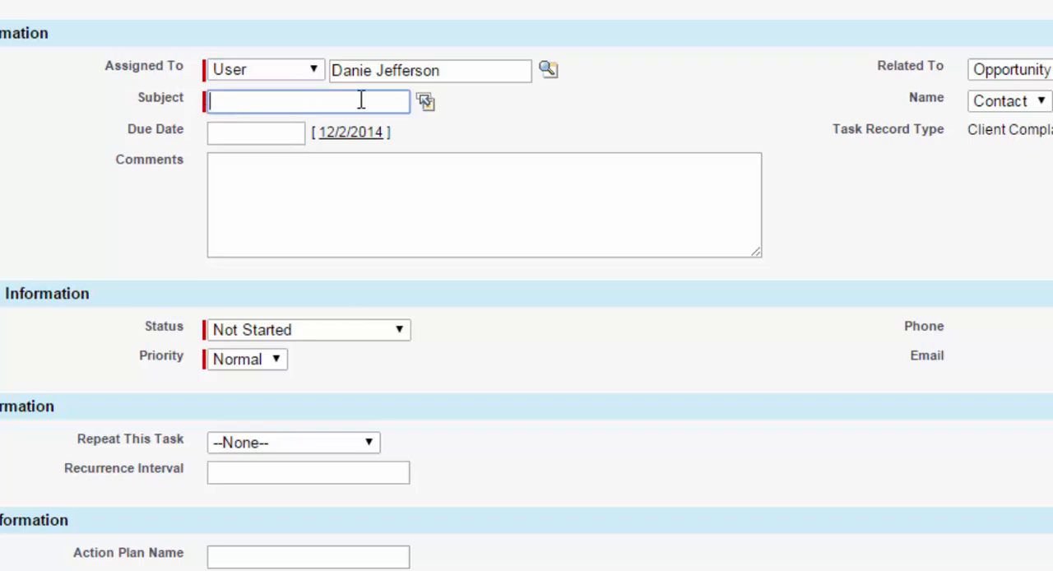
left_click(427, 105)
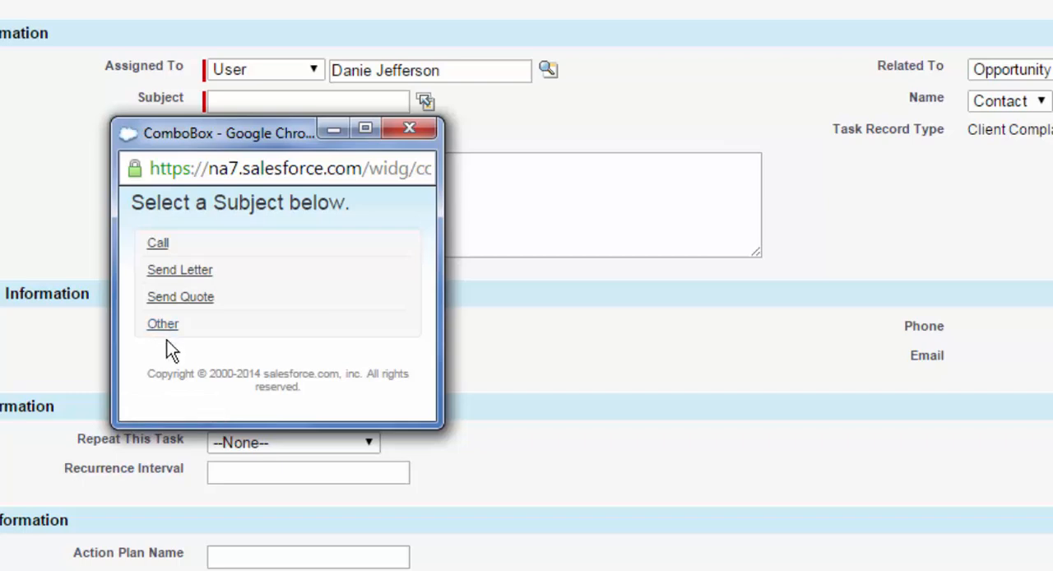
left_click(176, 277)
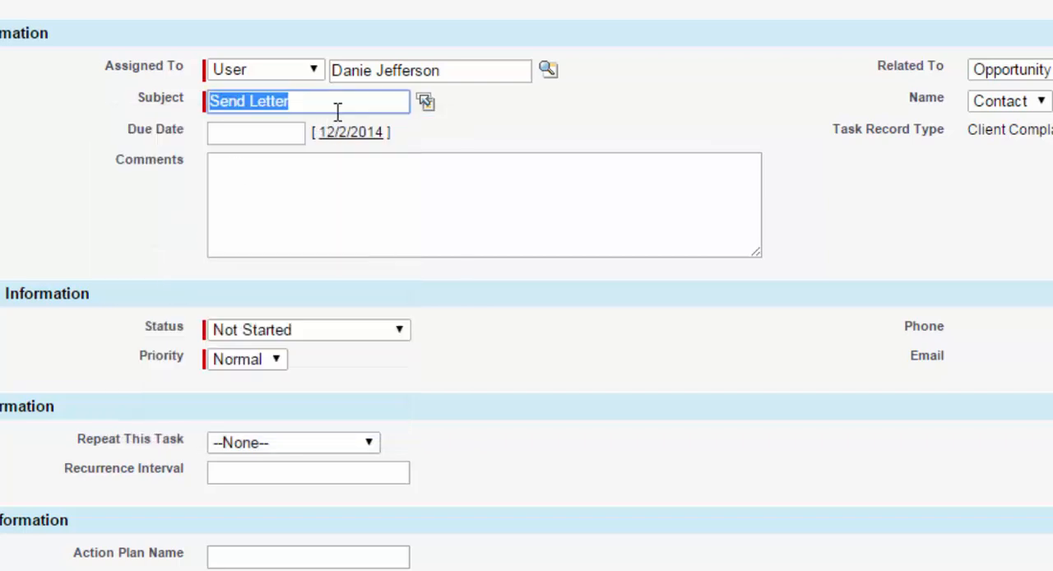
left_click(231, 137)
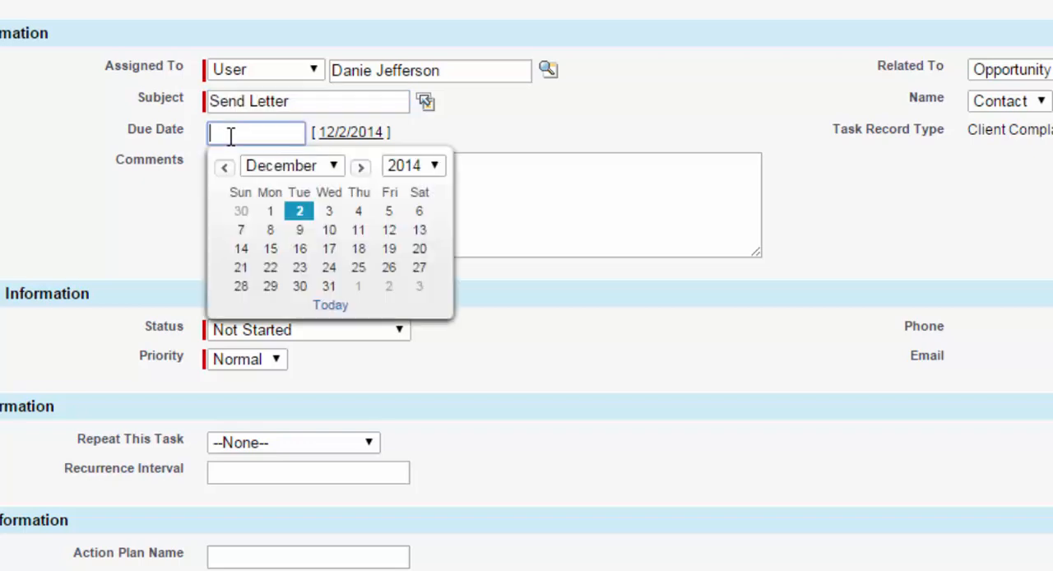
left_click(271, 250)
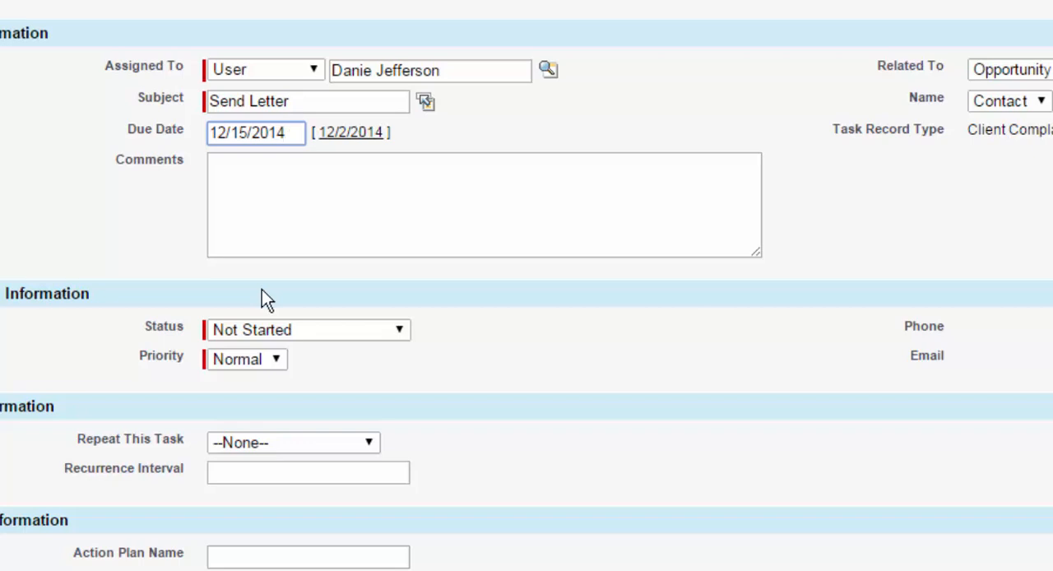
left_click(246, 169)
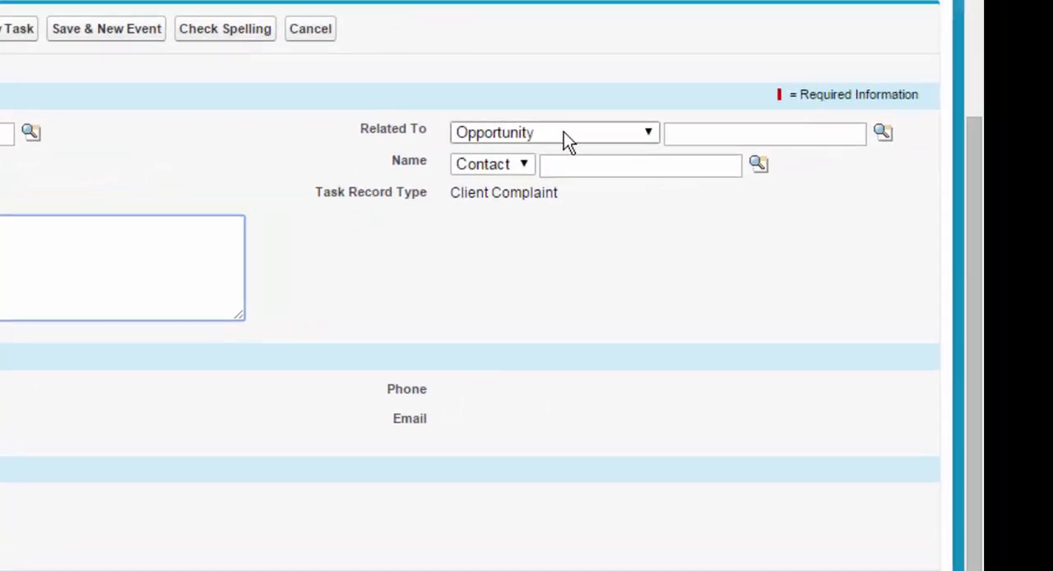
- Set the new task's Related To record type to Account
left_click(651, 137)
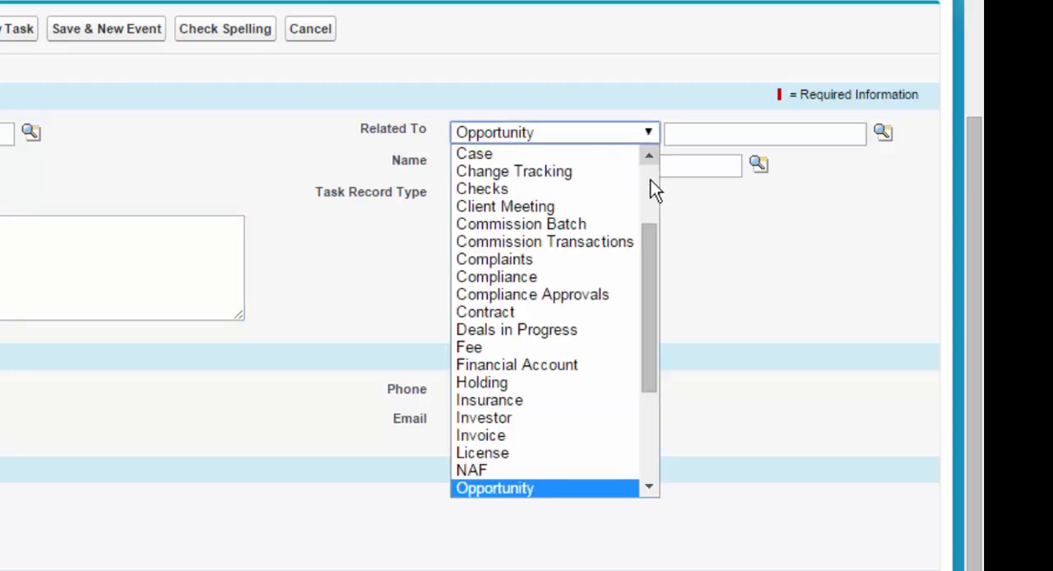
left_click_drag(648, 255, 652, 139)
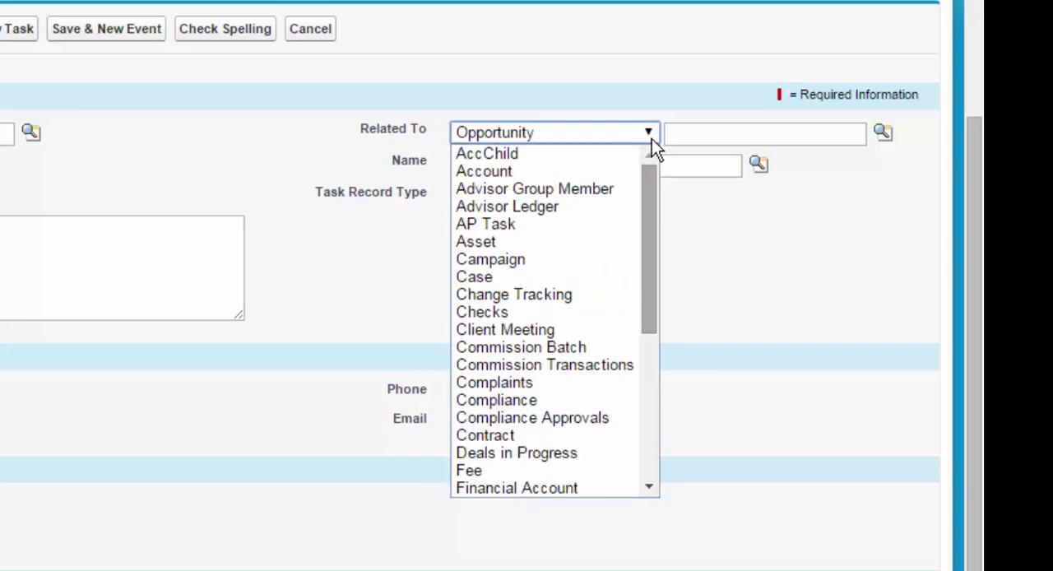
left_click(542, 173)
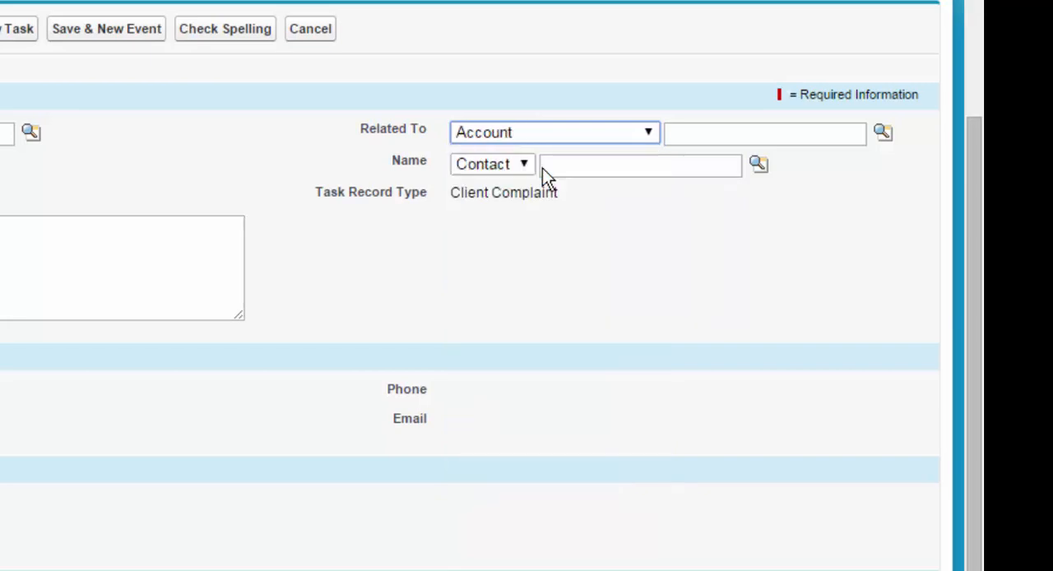
left_click(705, 136)
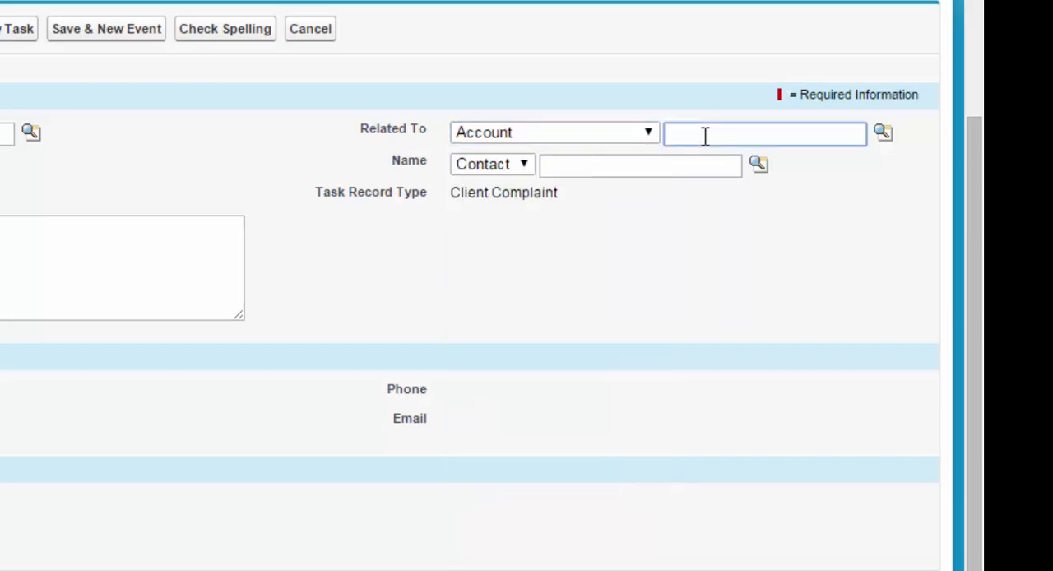
type("gl")
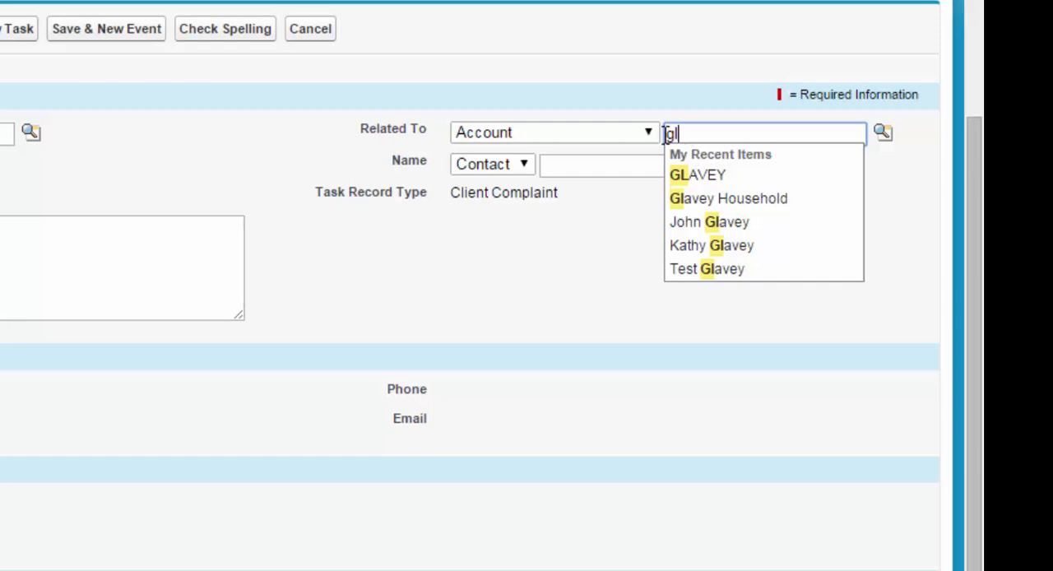
key("BackSpace")
key("BackSpace")
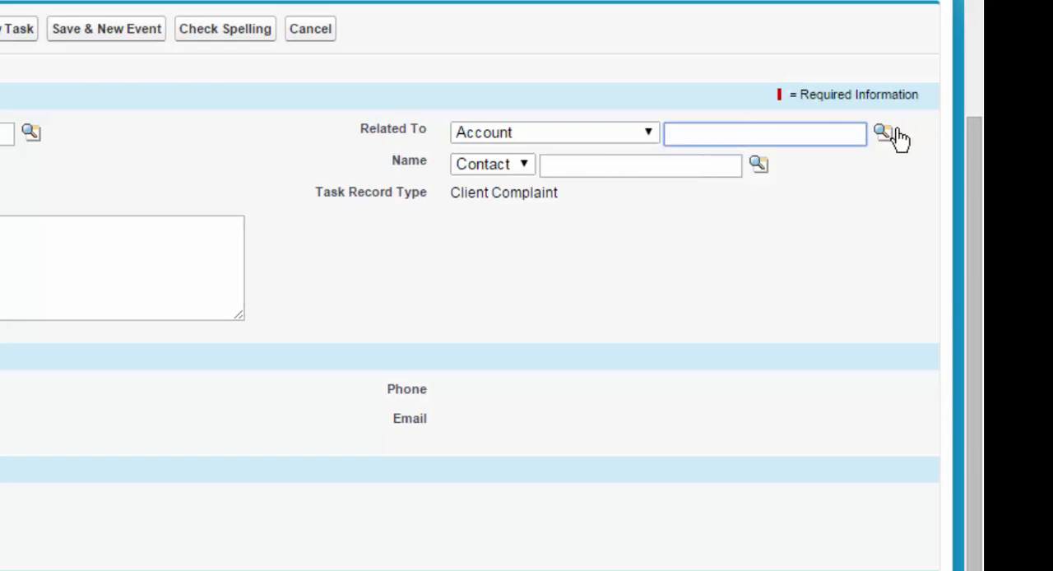
- Search the account lookup by the advisor's surname and relate the task to the first matching account
left_click(887, 135)
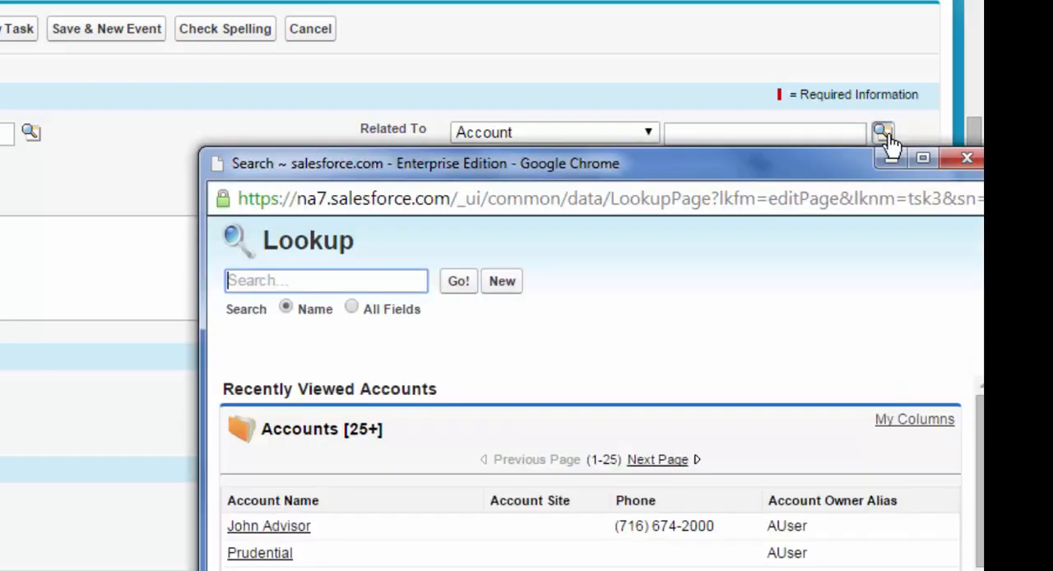
left_click(291, 283)
type("jeffer")
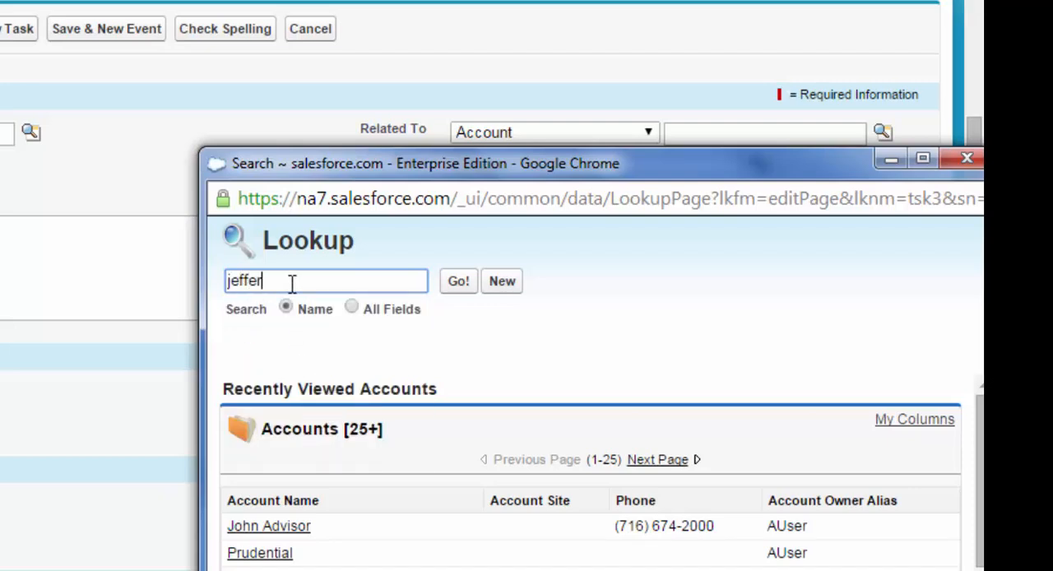
type("son")
left_click(465, 289)
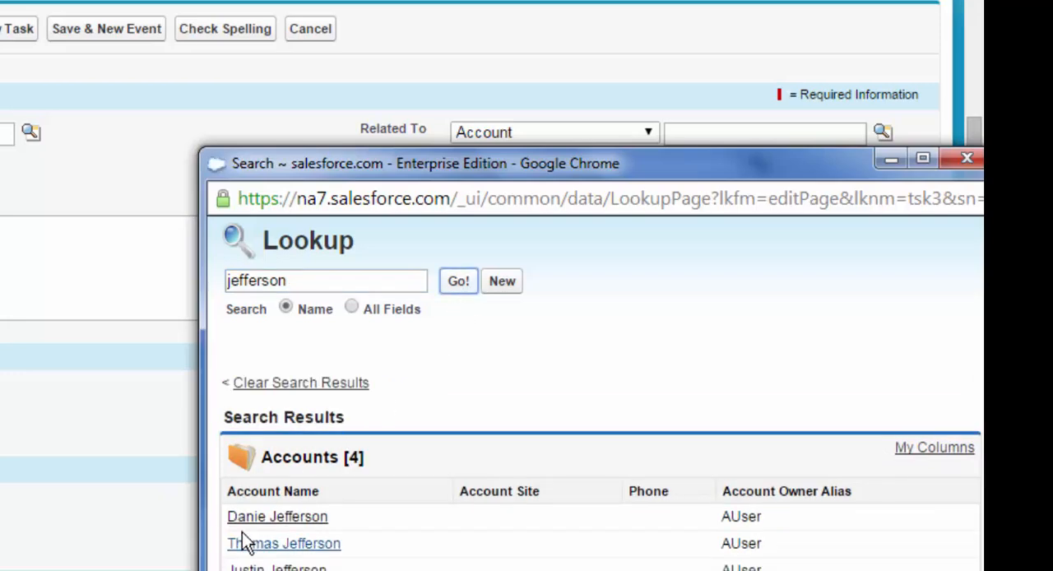
left_click(266, 518)
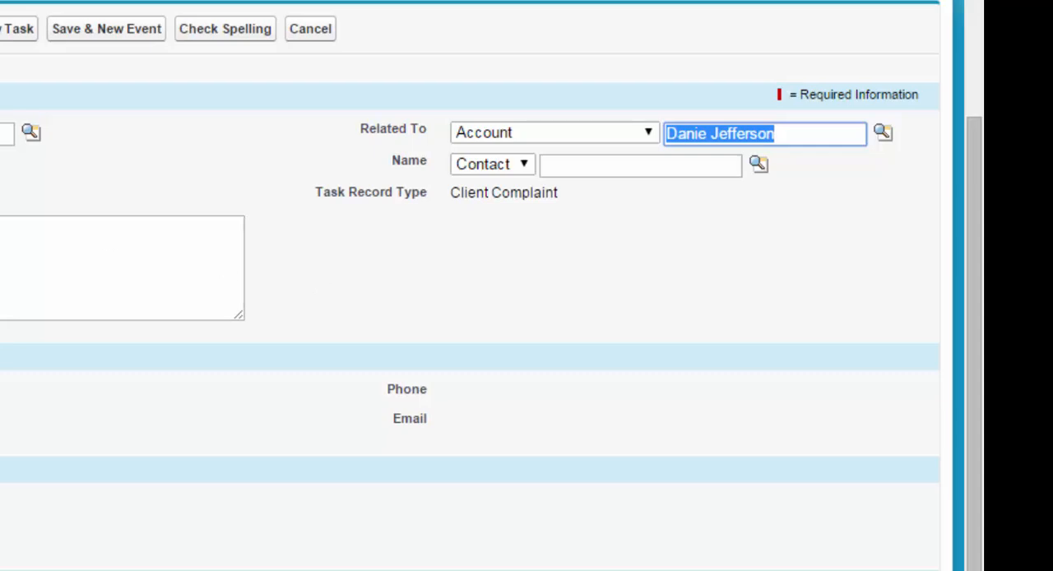
- Review the Status, Priority and Repeat This Task choices, keep their current settings, and save the new task
left_click(494, 107)
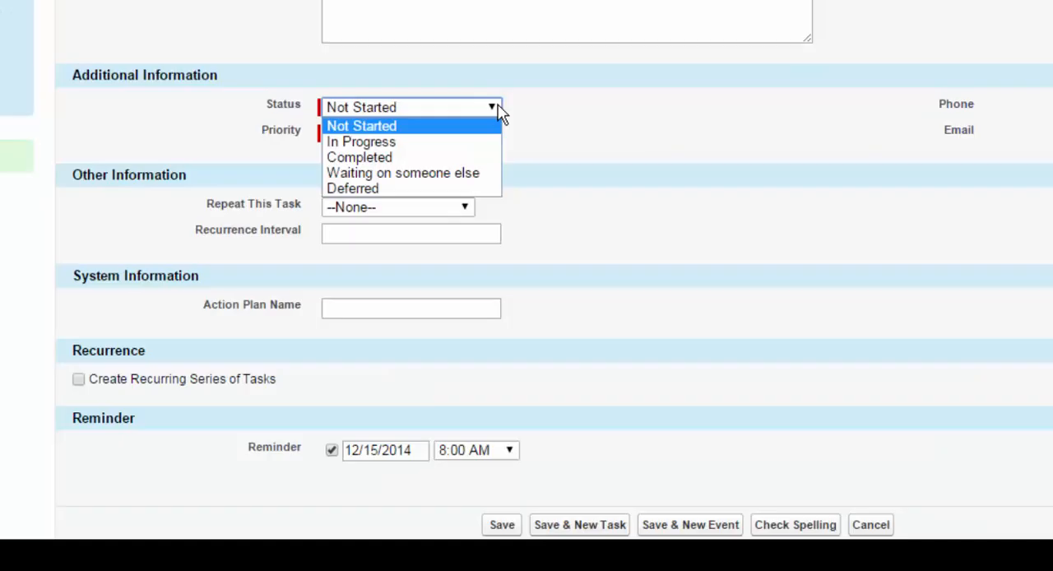
left_click(384, 137)
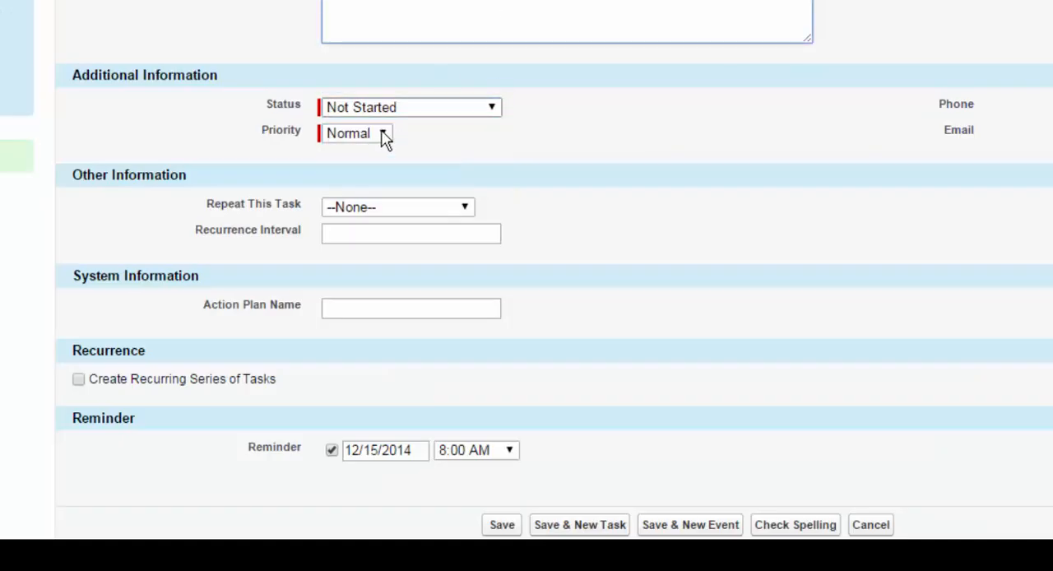
left_click(385, 137)
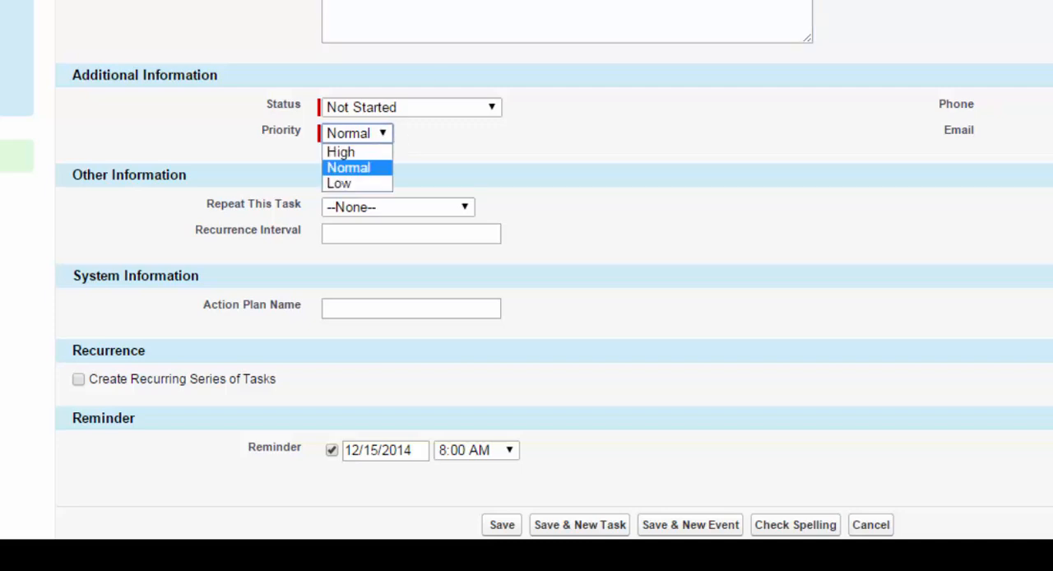
left_click(439, 236)
left_click(469, 208)
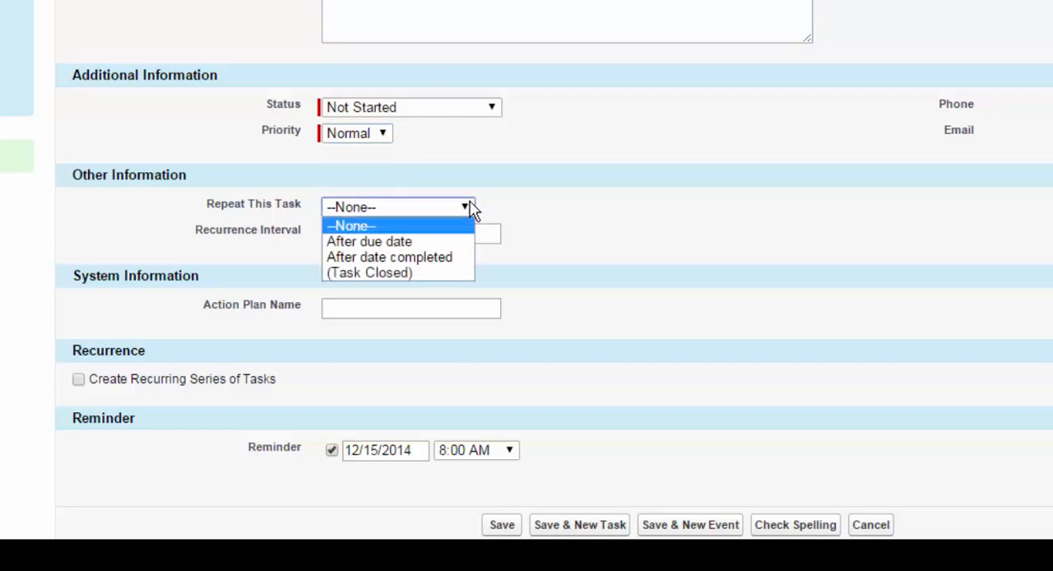
left_click(556, 206)
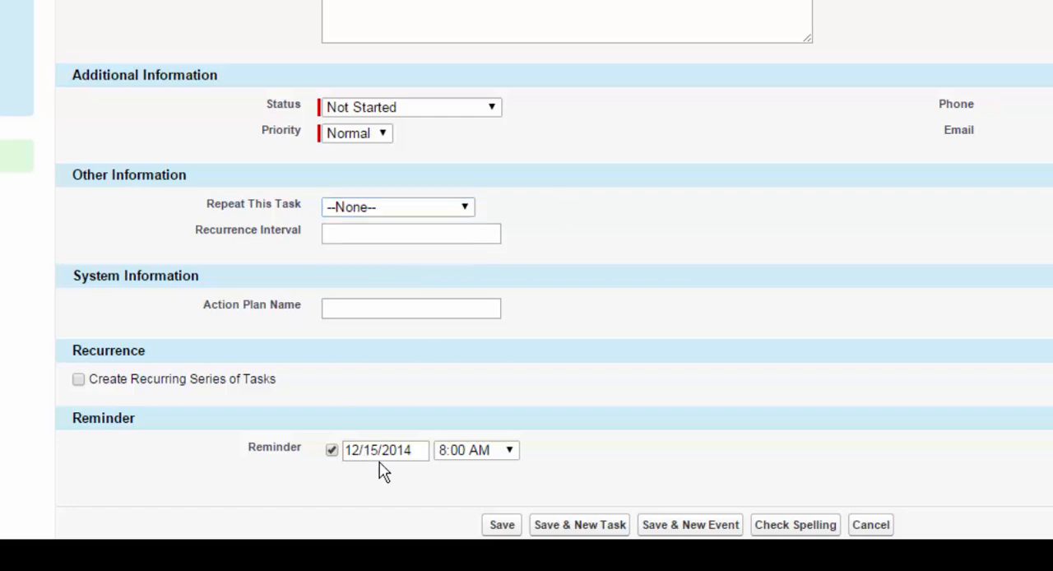
left_click(508, 529)
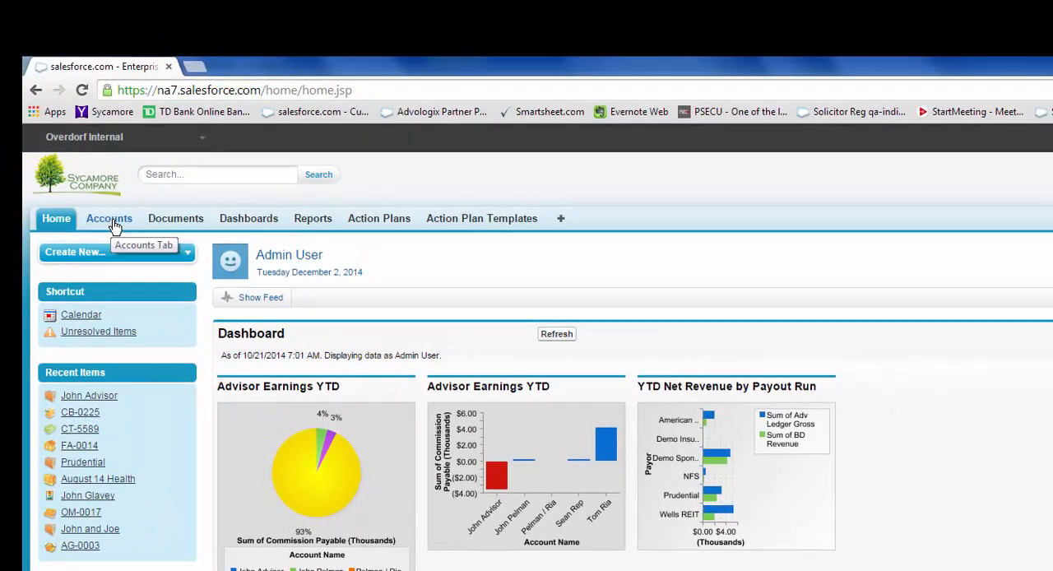
- Search all records by the advisor's surname and open the account that the new task relates to
left_click(162, 173)
type("je")
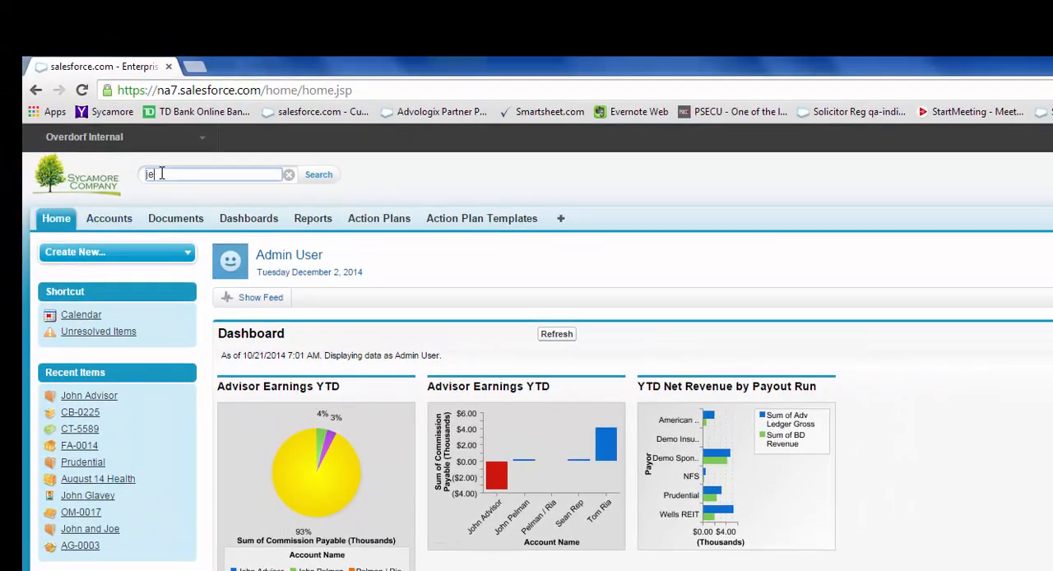
type("fferson")
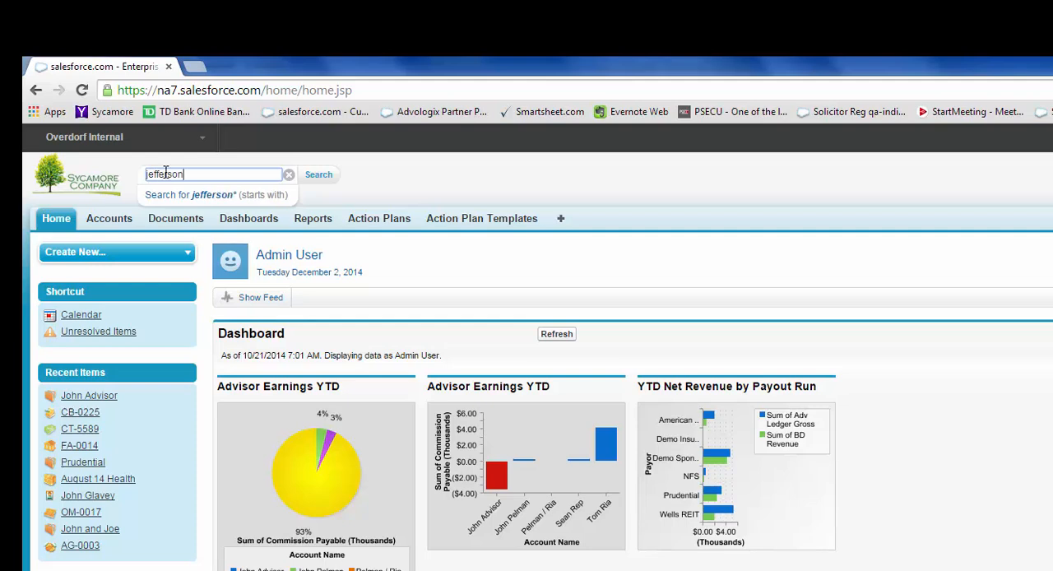
left_click(318, 177)
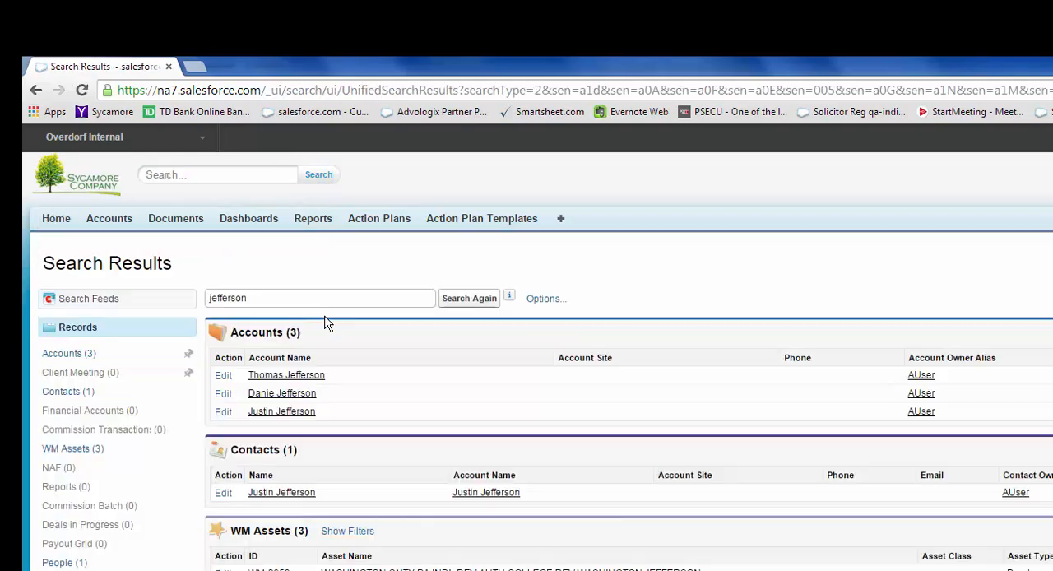
left_click(283, 393)
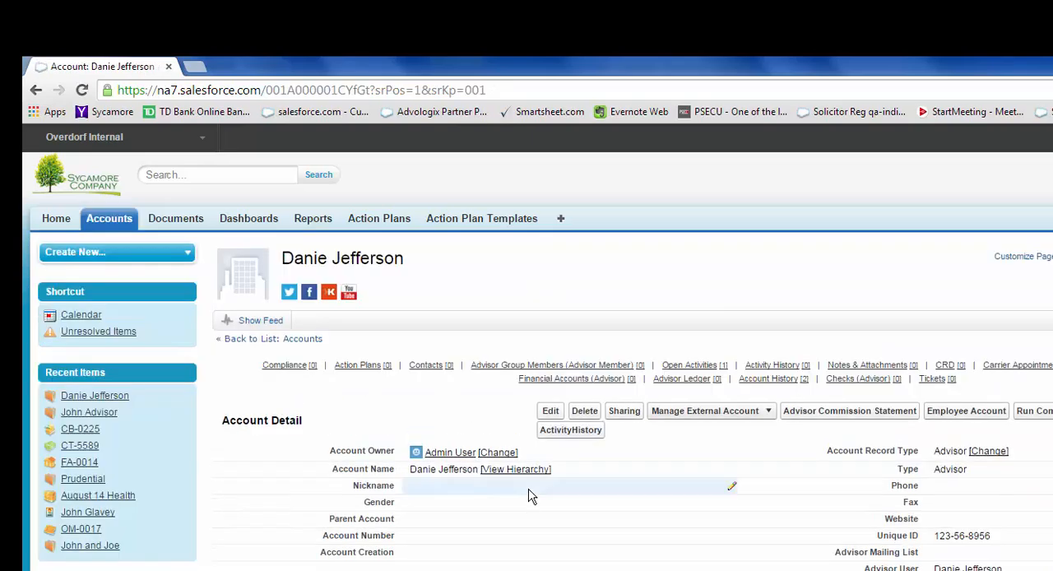
- Close the Send Letter task from the account's Open Activities, keeping its status as Completed, and save it
mouse_move(705, 373)
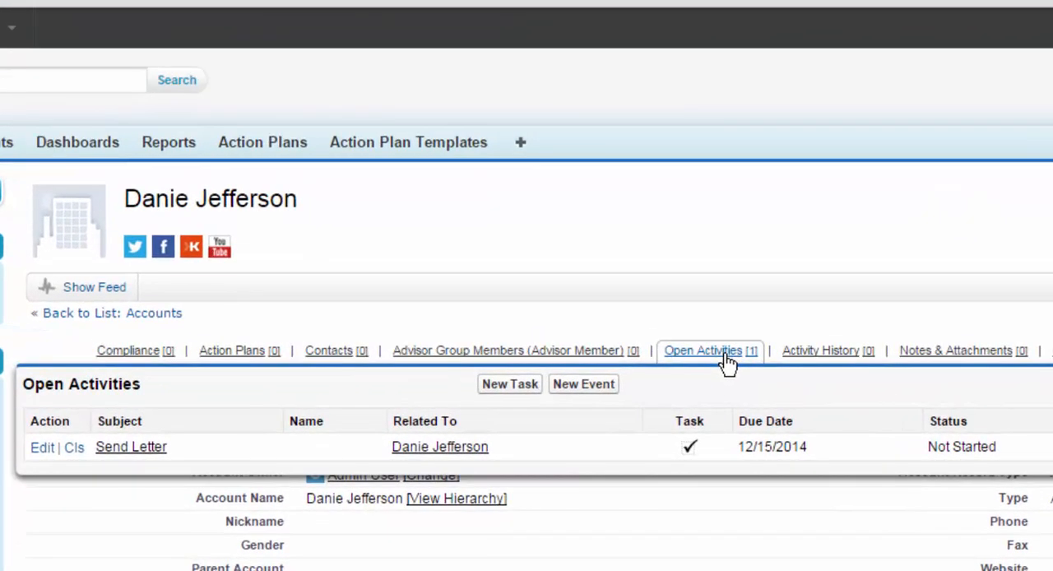
mouse_move(706, 362)
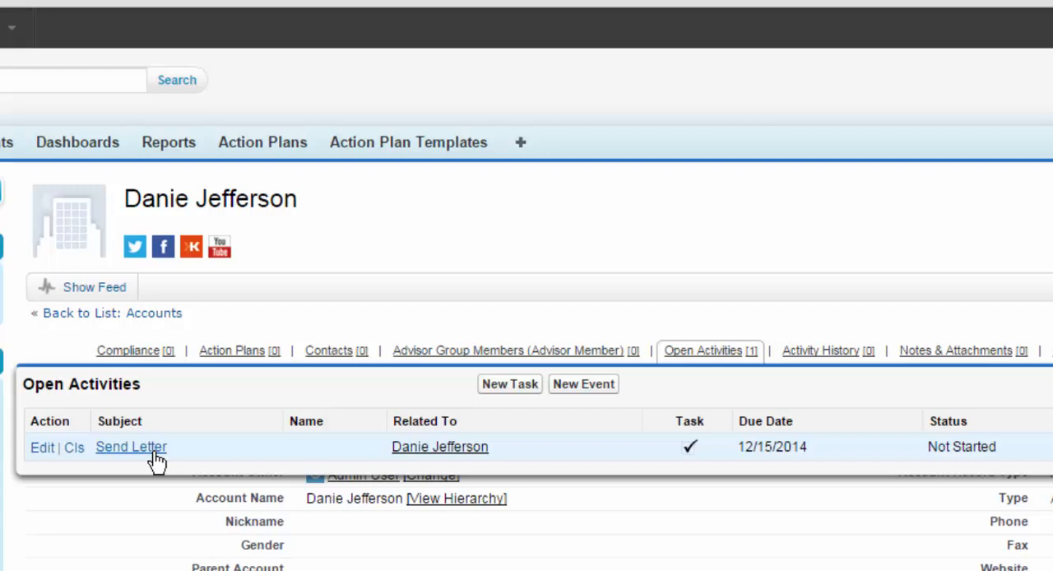
mouse_move(839, 362)
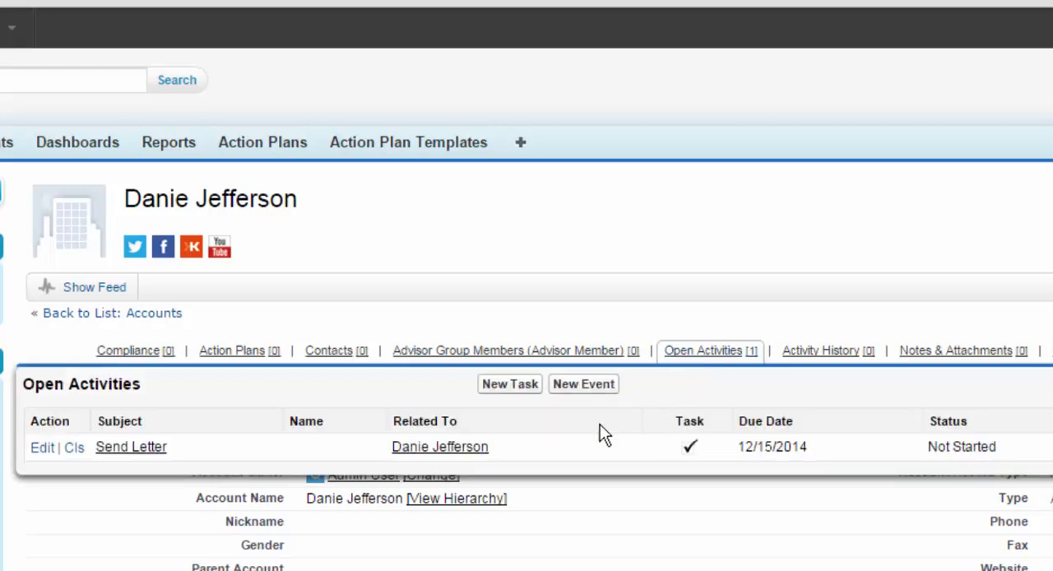
left_click(73, 451)
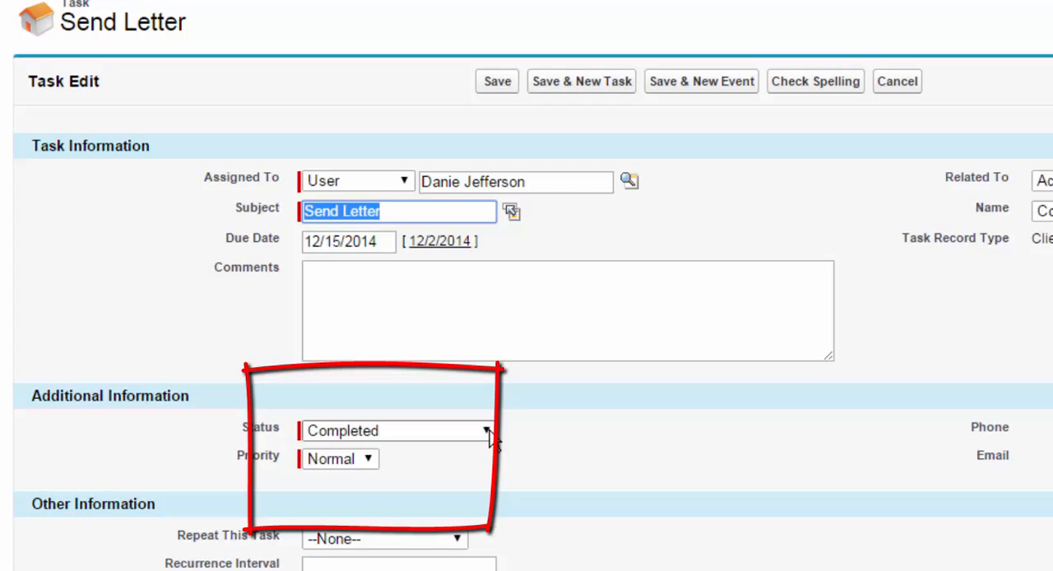
left_click(488, 430)
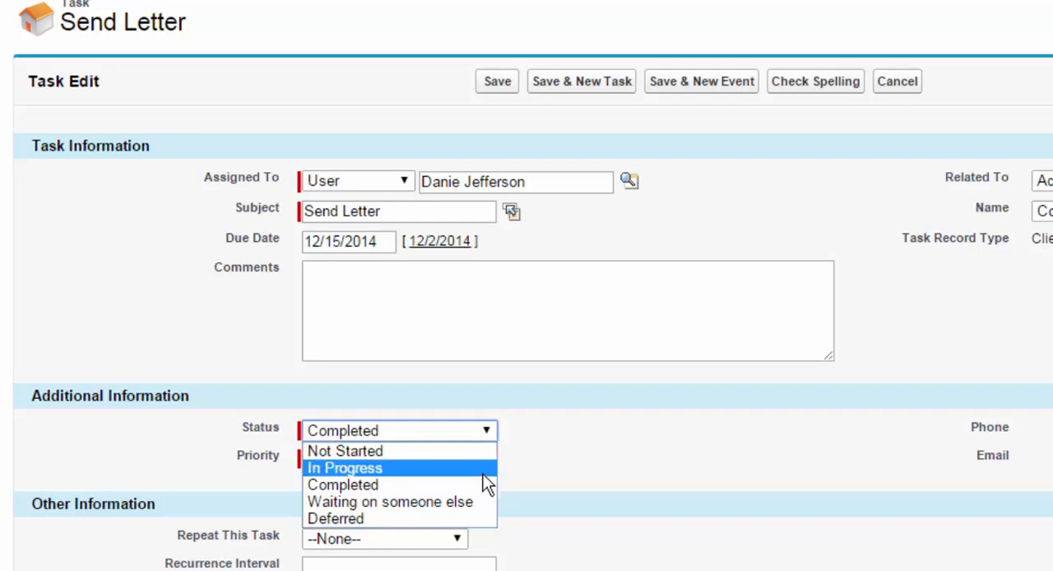
left_click(524, 429)
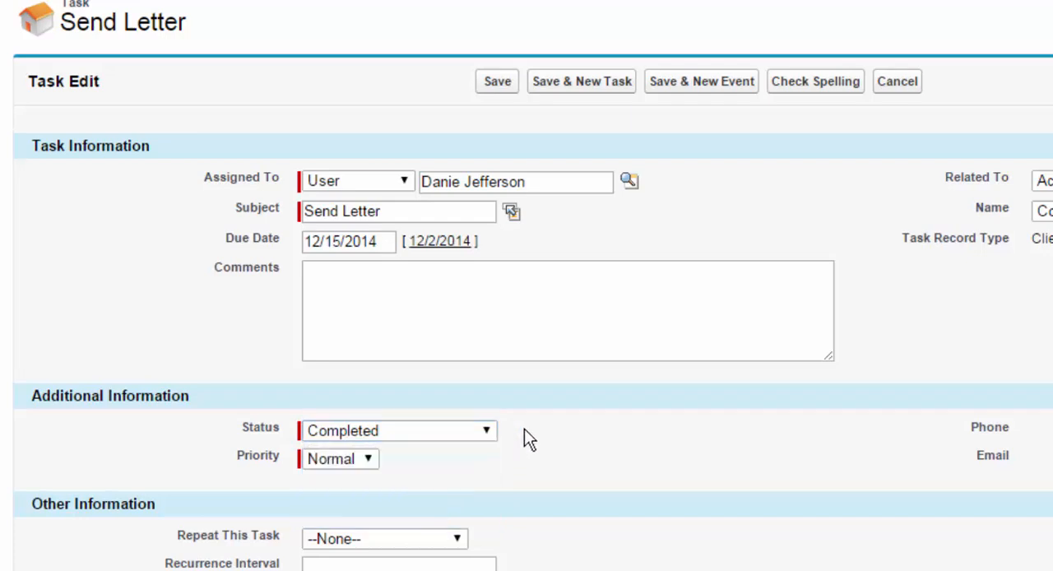
left_click(587, 287)
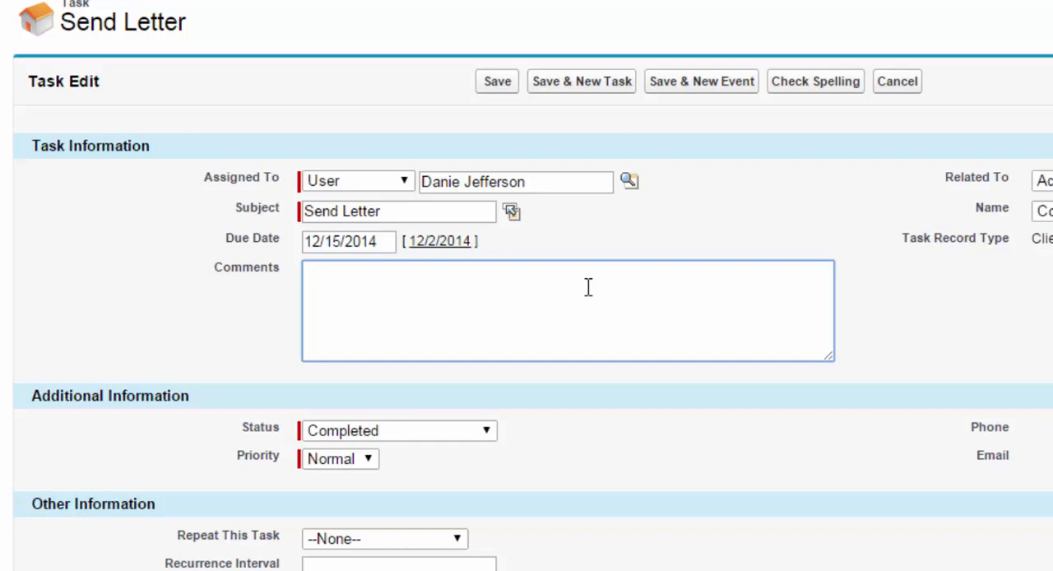
left_click(512, 93)
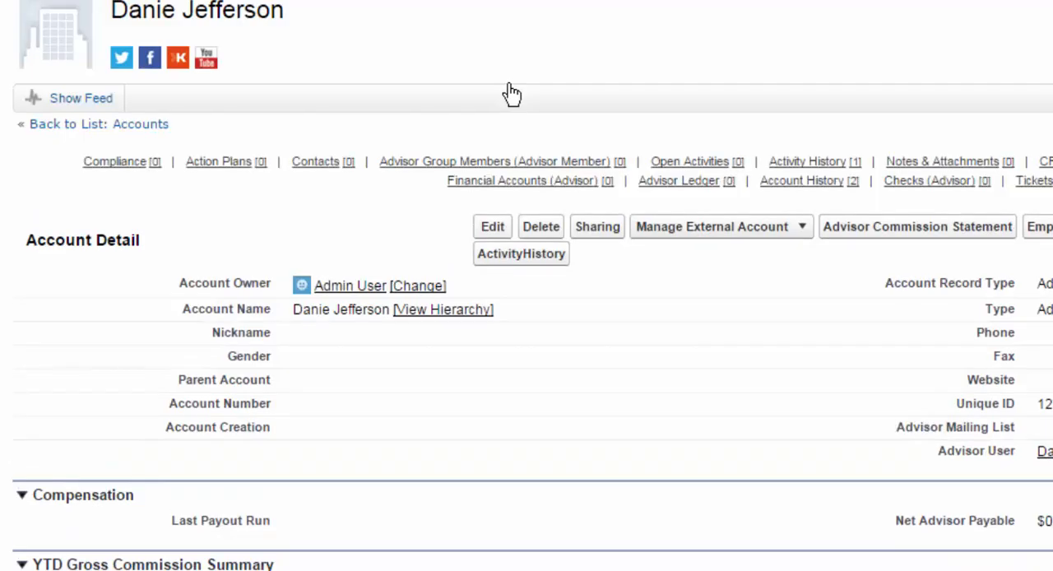
- Create a task from the account's Open Activities with the predefined subject Call and due date 12/2/2014, and save it
mouse_move(792, 169)
mouse_move(706, 169)
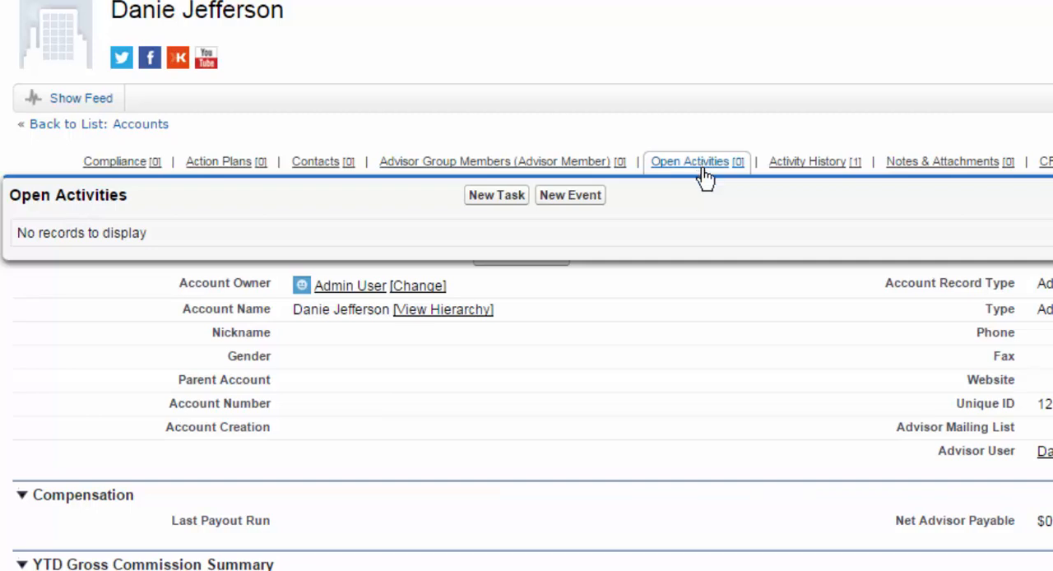
left_click(480, 204)
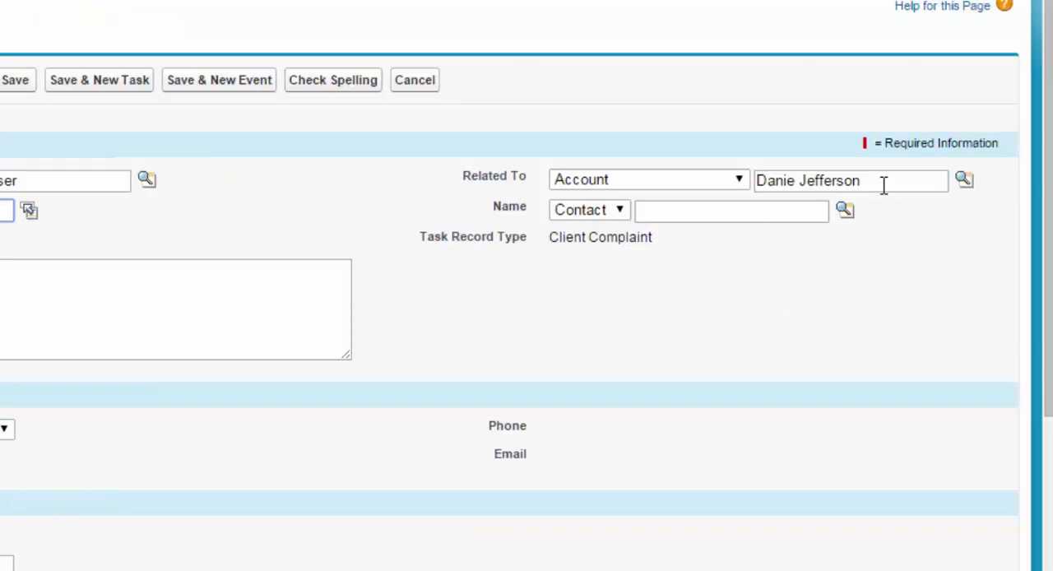
left_click_drag(870, 182, 743, 184)
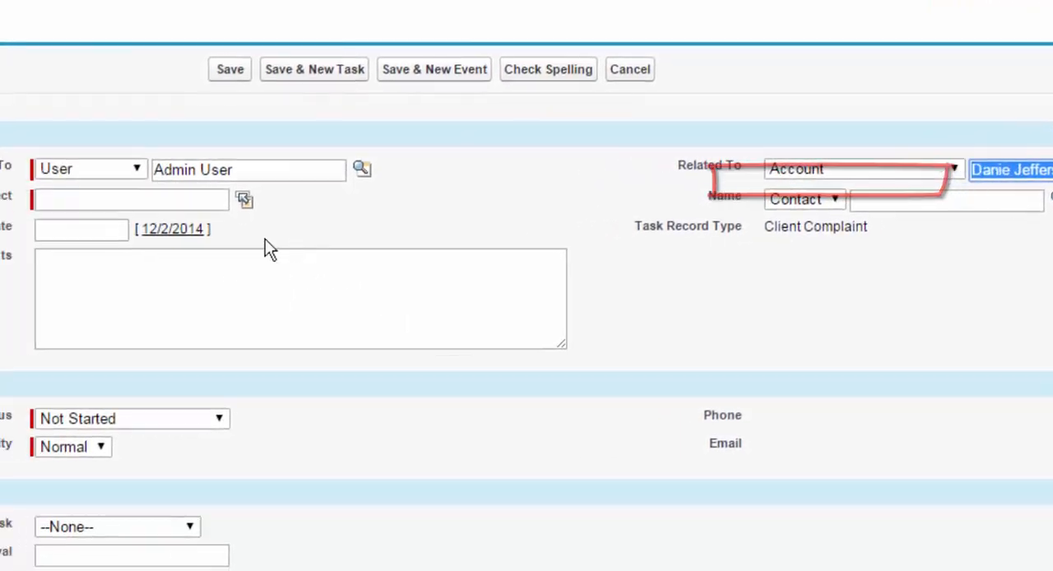
left_click(431, 192)
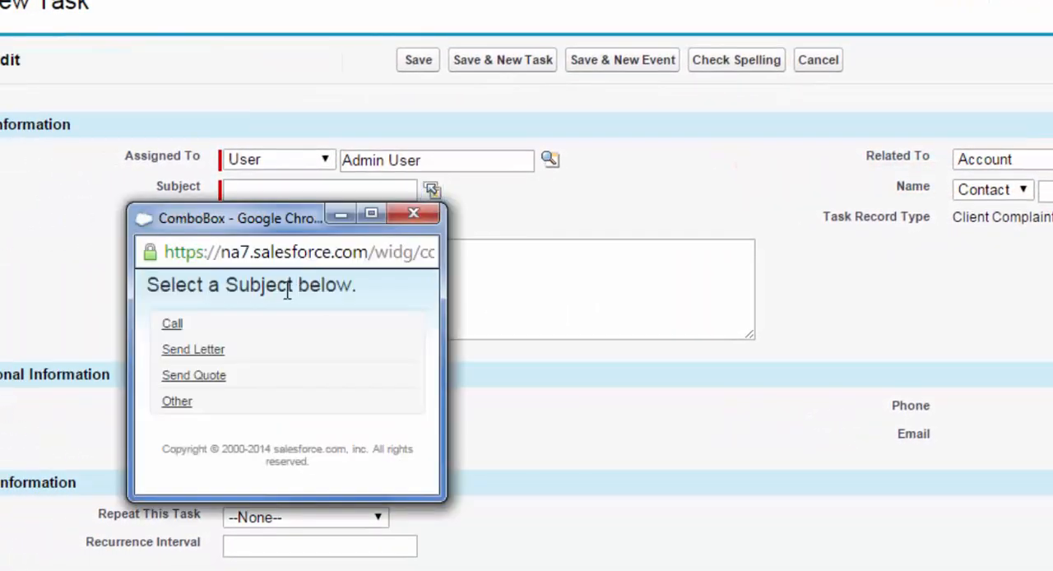
left_click(172, 324)
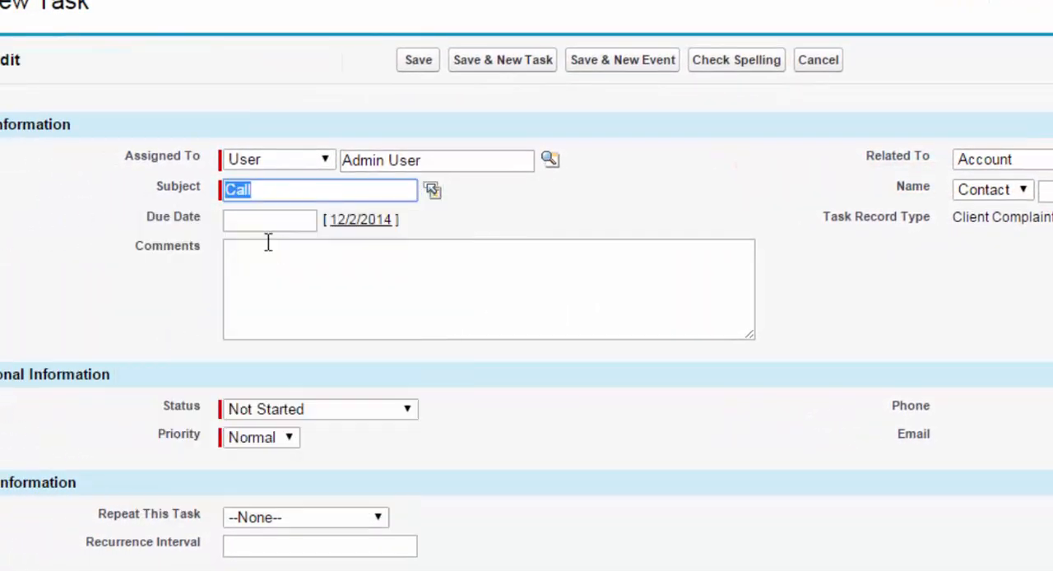
left_click(357, 226)
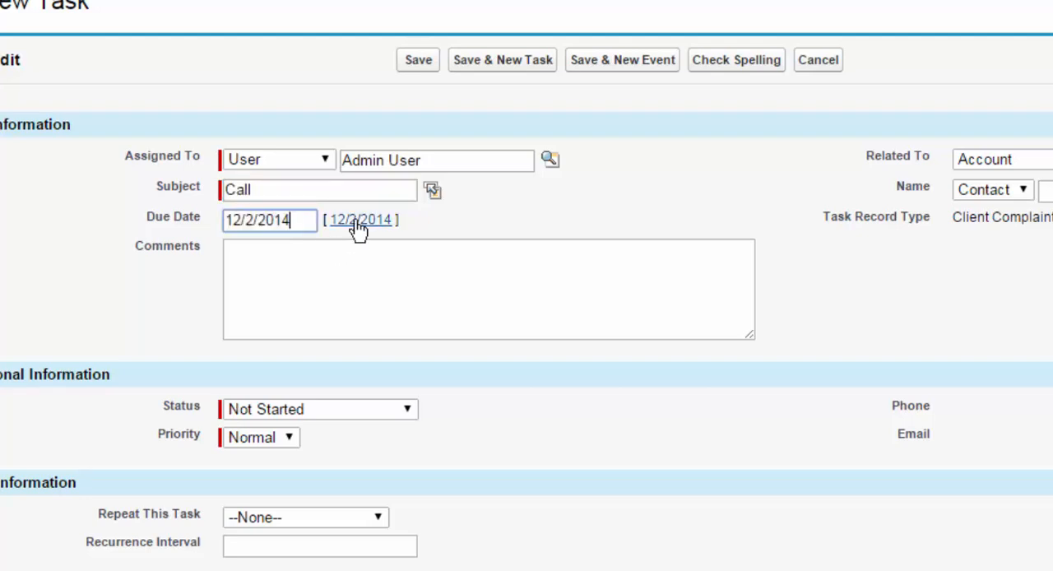
left_click(416, 64)
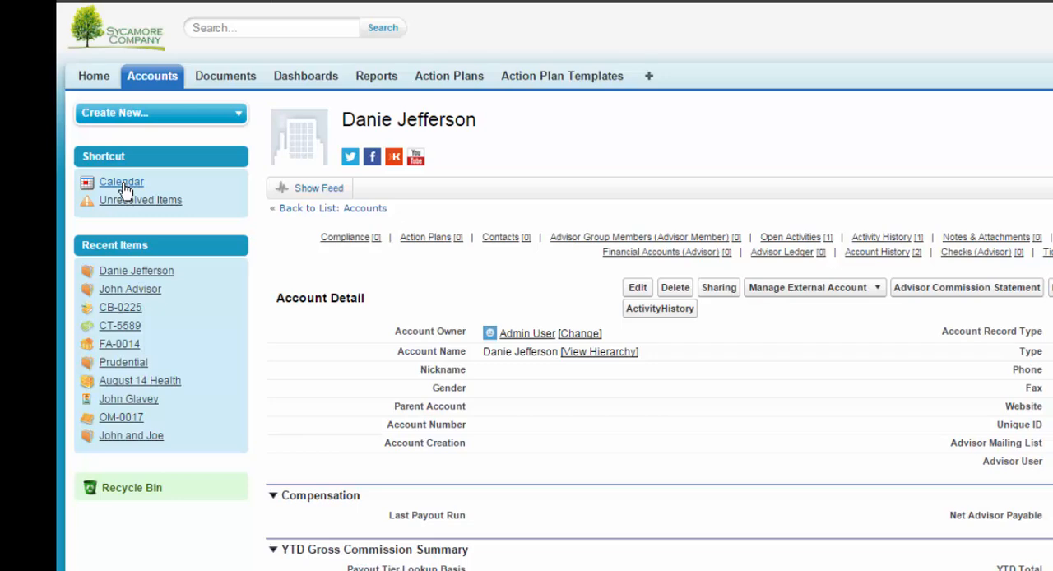
- Open the calendar in day view and switch it to the activity list view
left_click(124, 184)
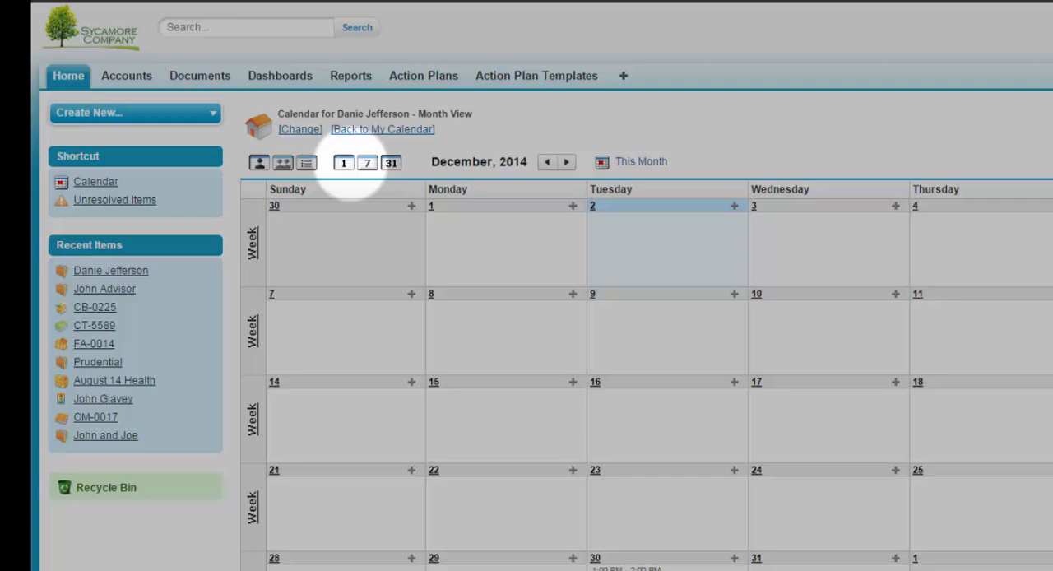
left_click(370, 163)
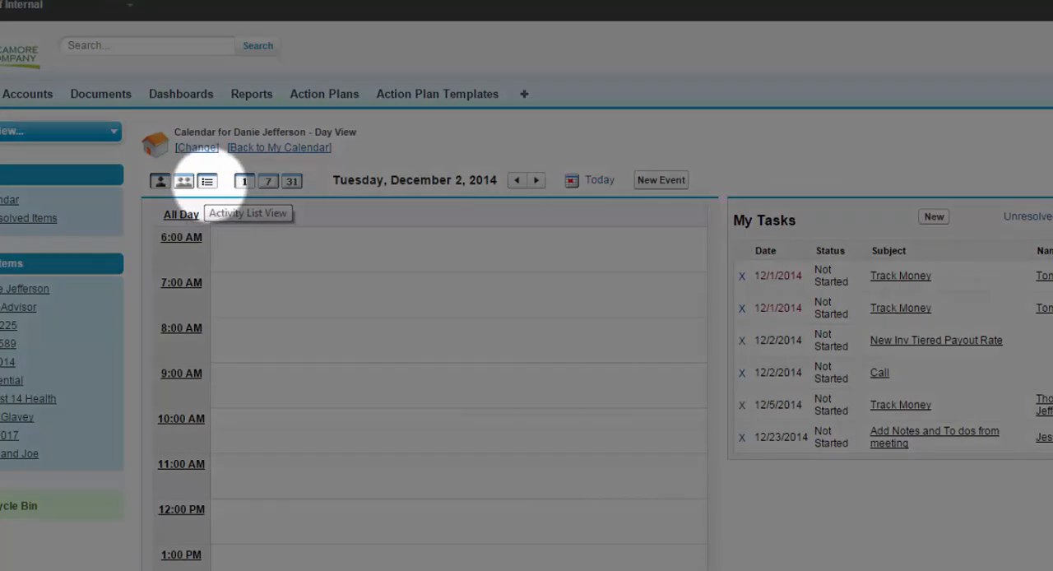
left_click(207, 181)
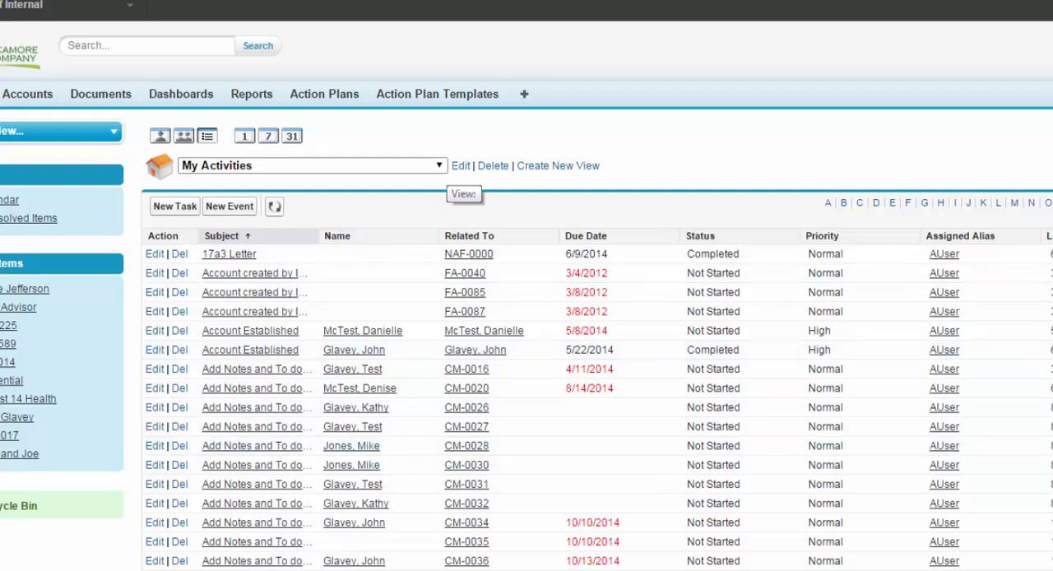
- Review the available activity list views and display the Today's Tasks list
left_click(440, 167)
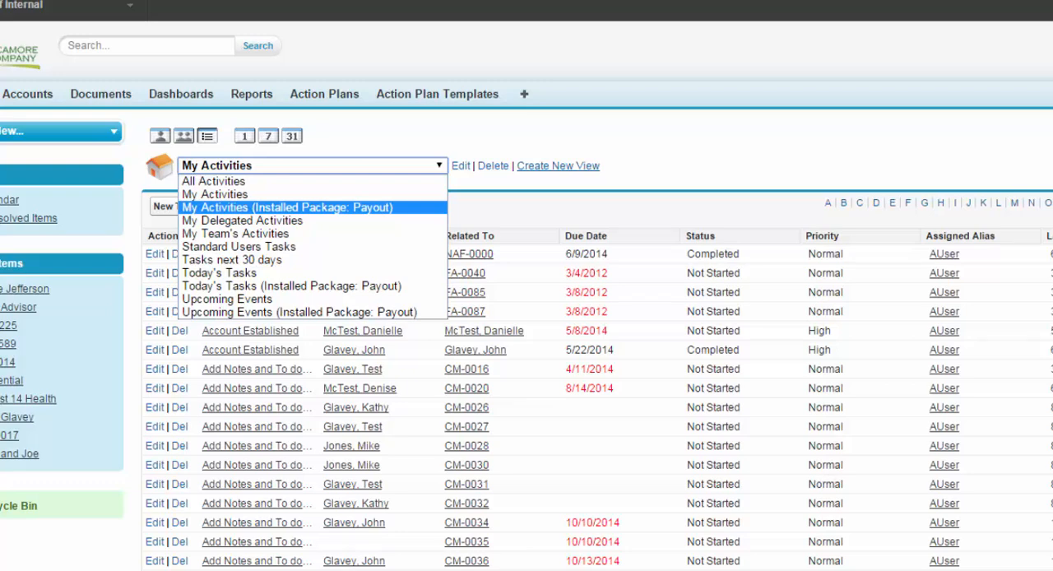
left_click(641, 151)
left_click(439, 165)
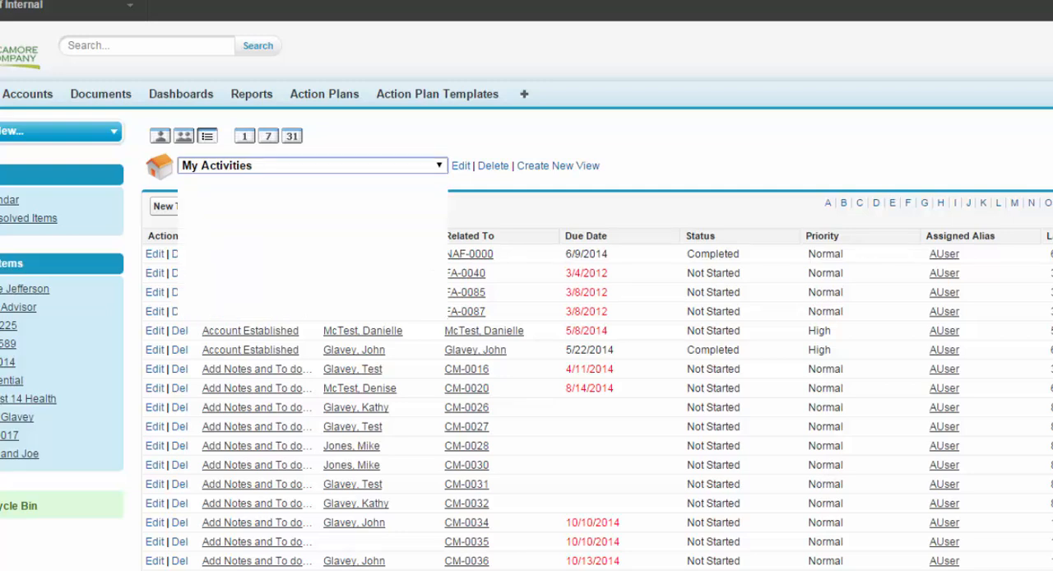
left_click(247, 272)
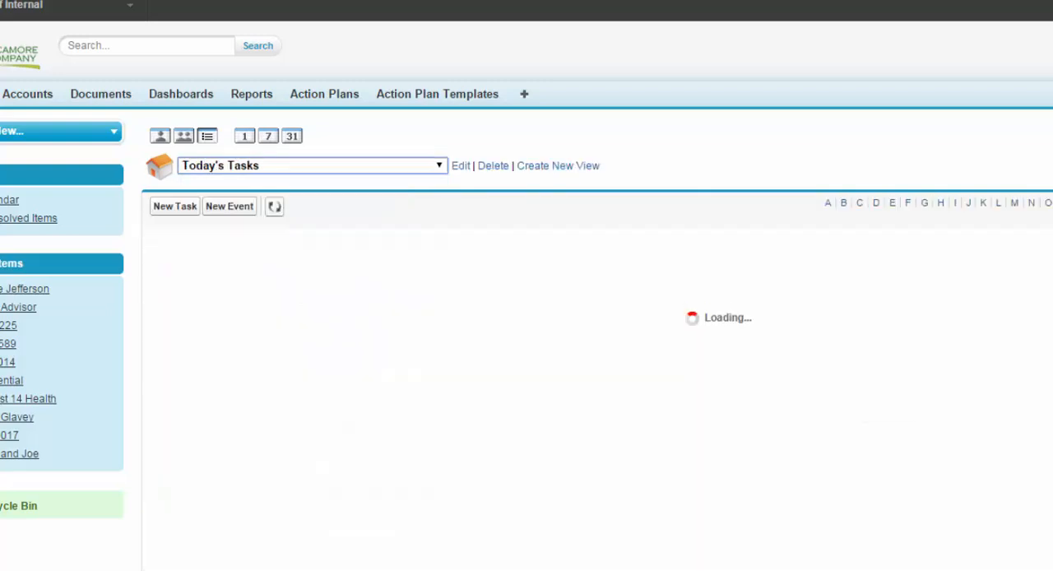